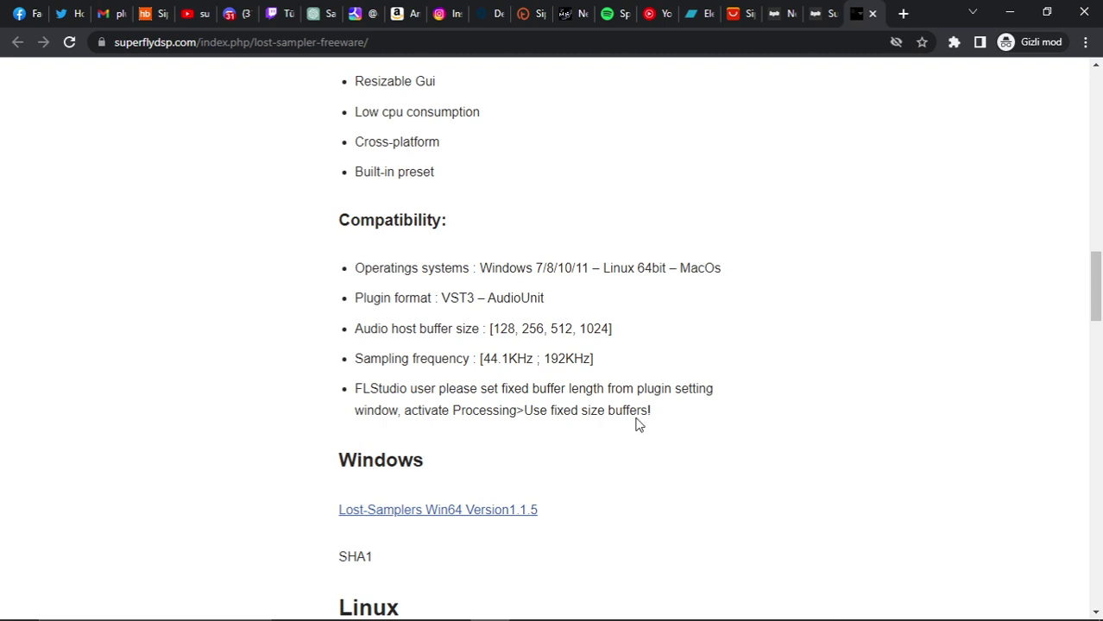
Step: Review the Windows, Linux and MacOs download links on the Lost-Samplers page
scroll(627, 393, "down", 2)
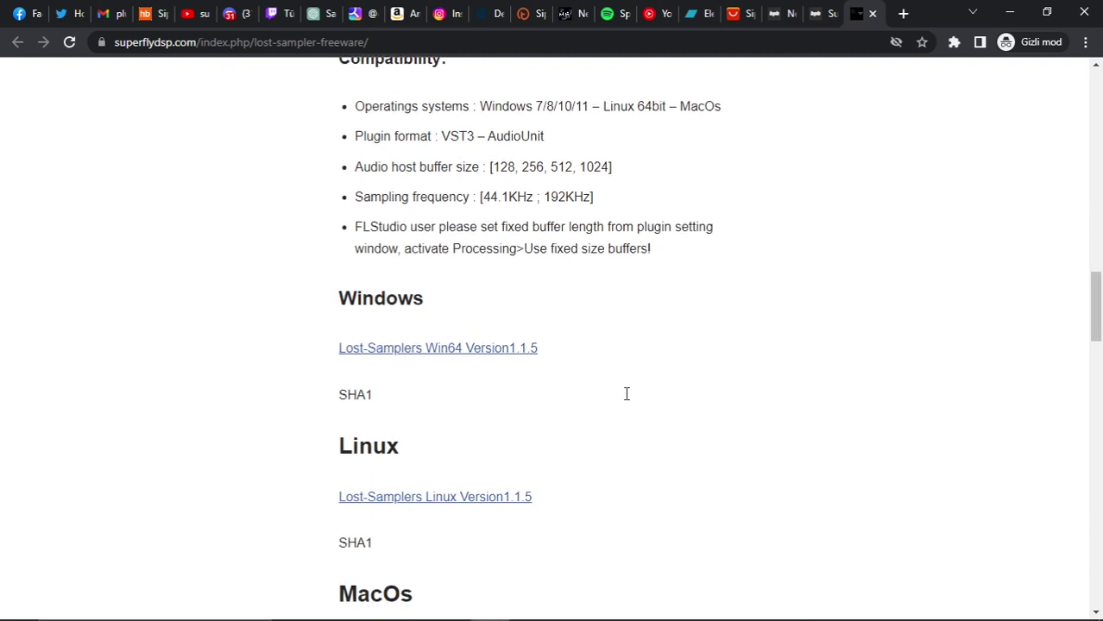
scroll(614, 372, "down", 1)
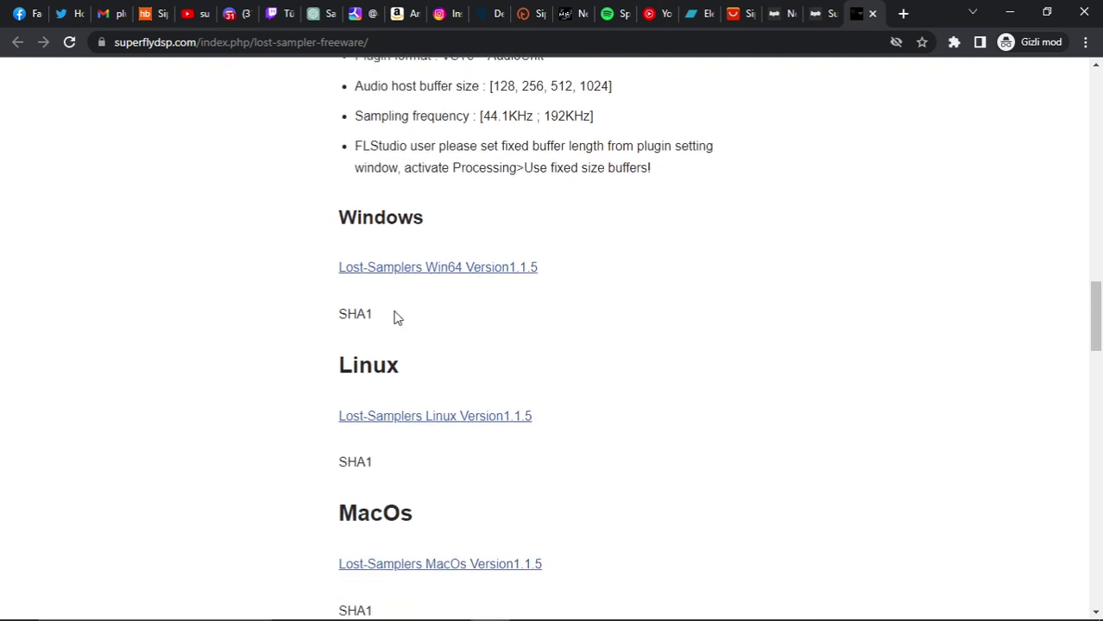
scroll(406, 337, "down", 1)
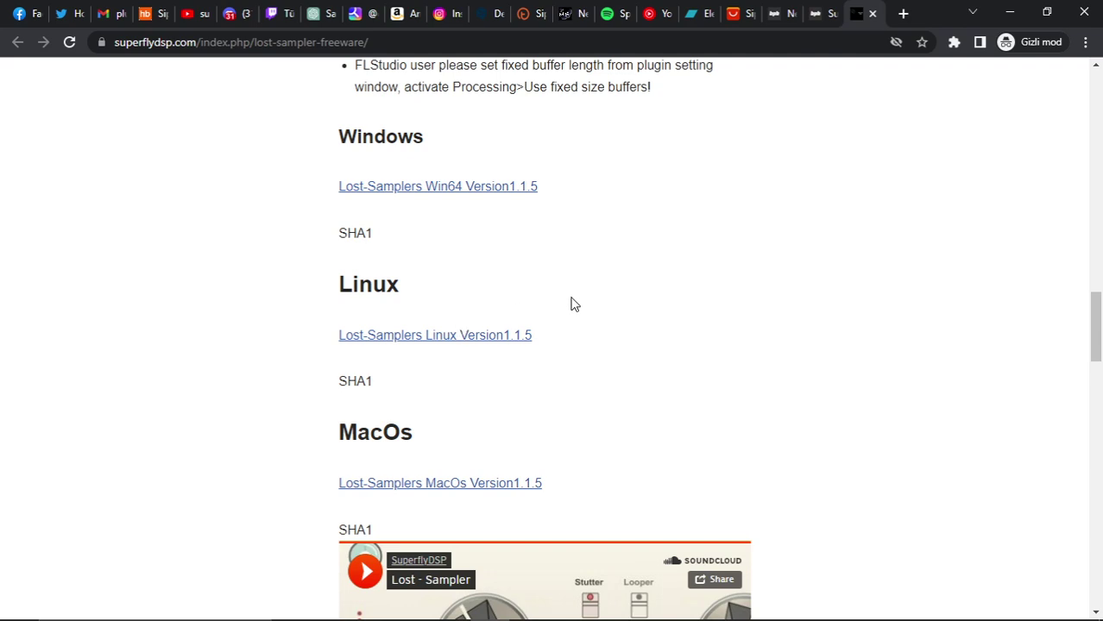
Step: Switch to REAPER and play the drum loop dry with Lost-Samplers bypassed on the Left track, stopping playback at the end
left_click(727, 605)
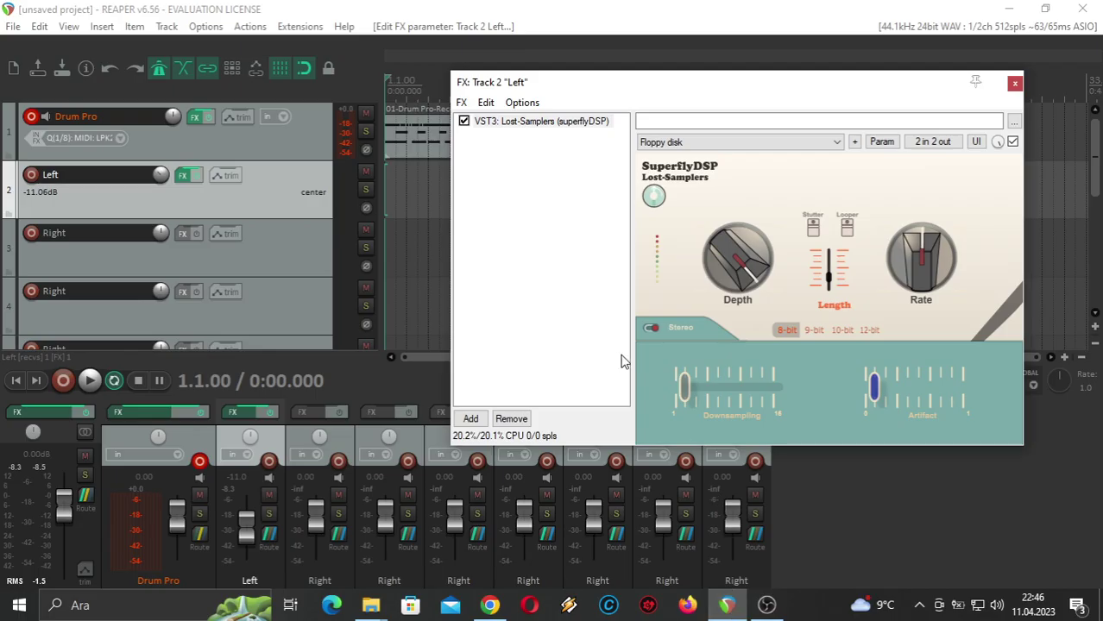
left_click(464, 122)
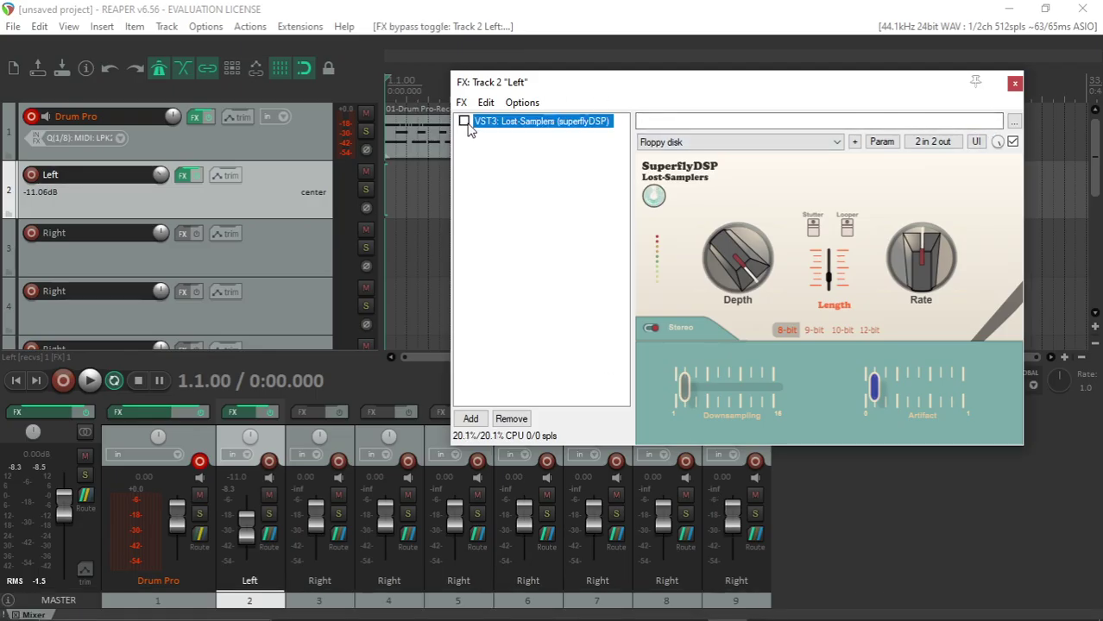
left_click(88, 383)
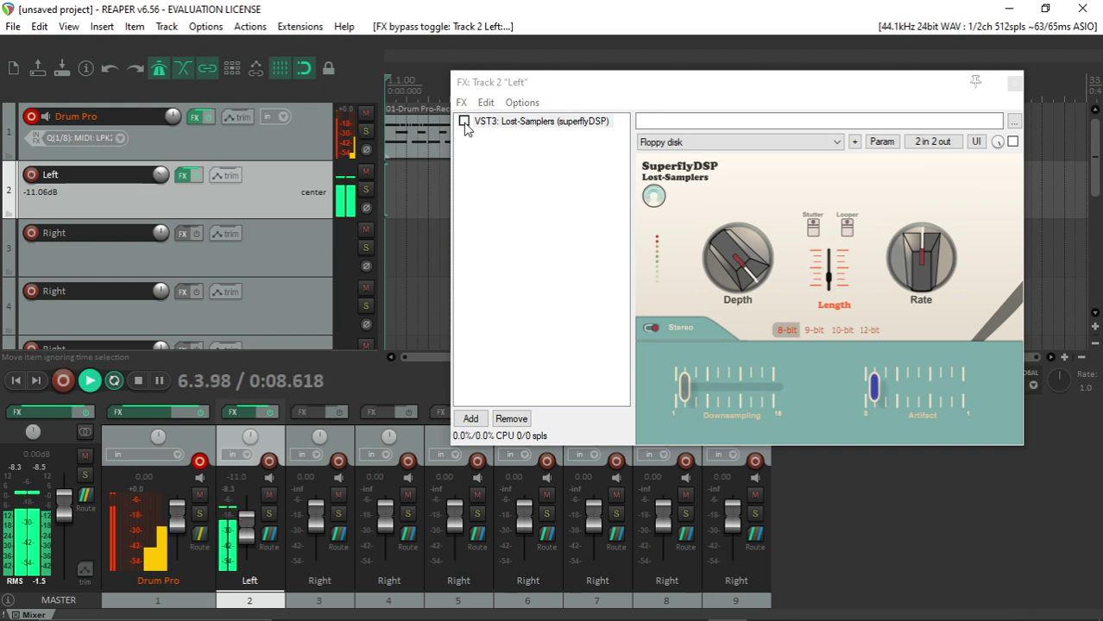
left_click(138, 382)
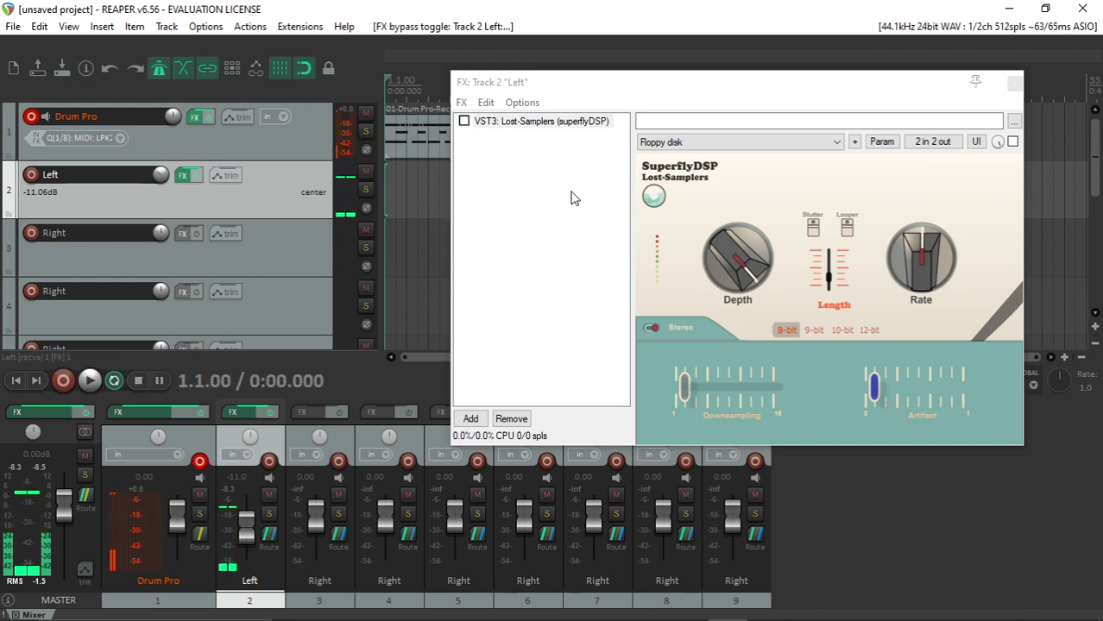
Step: Look over the built-in presets, start playback and re-enable Lost-Samplers on the Left track
left_click(660, 141)
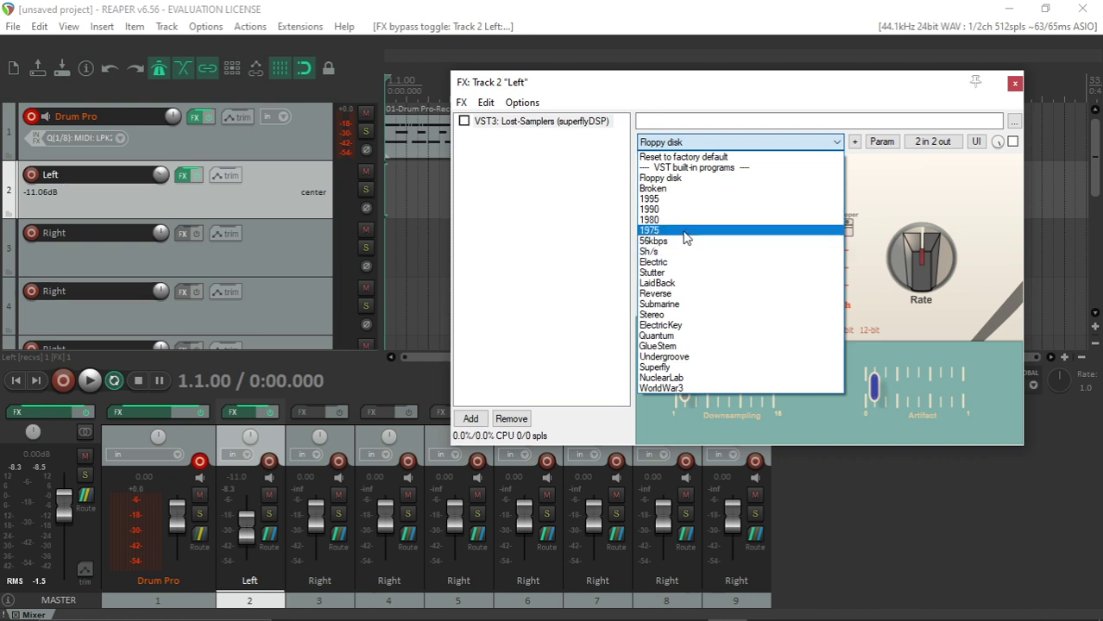
left_click(583, 234)
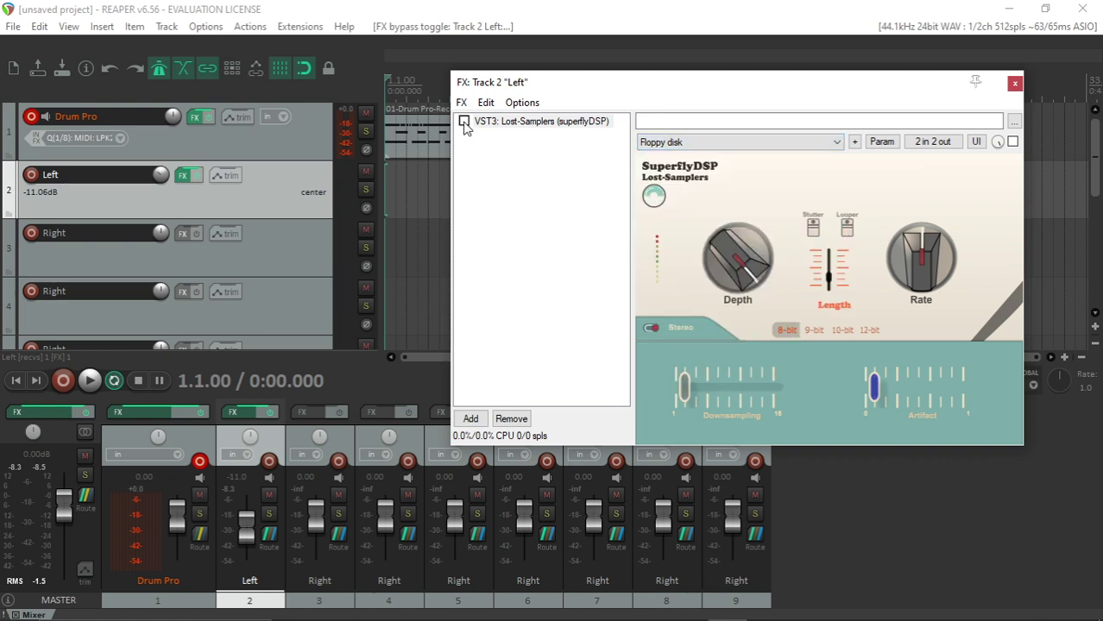
left_click(91, 379)
left_click(463, 121)
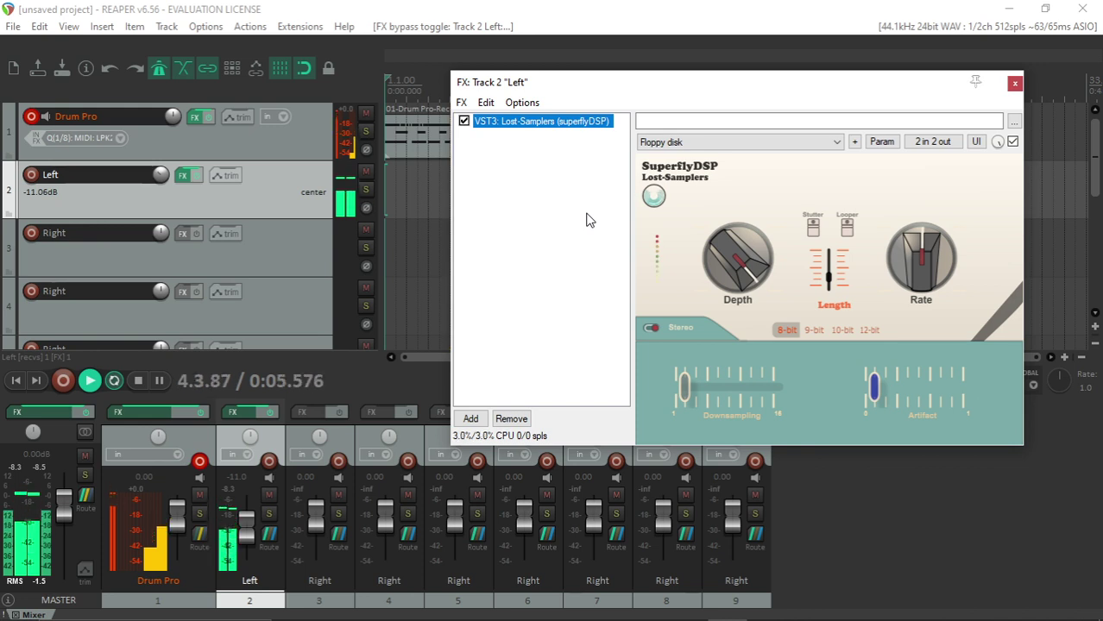
Step: Audition the Broken, 1995 and 1990 presets of Lost-Samplers in turn while the loop plays
left_click(719, 144)
left_click(690, 188)
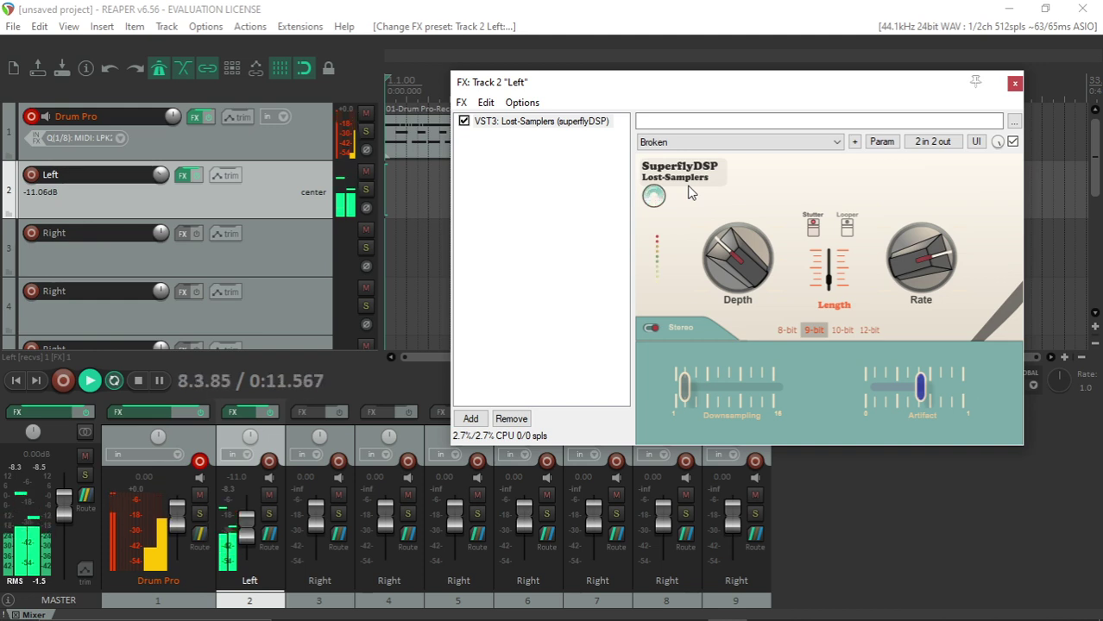
left_click(711, 147)
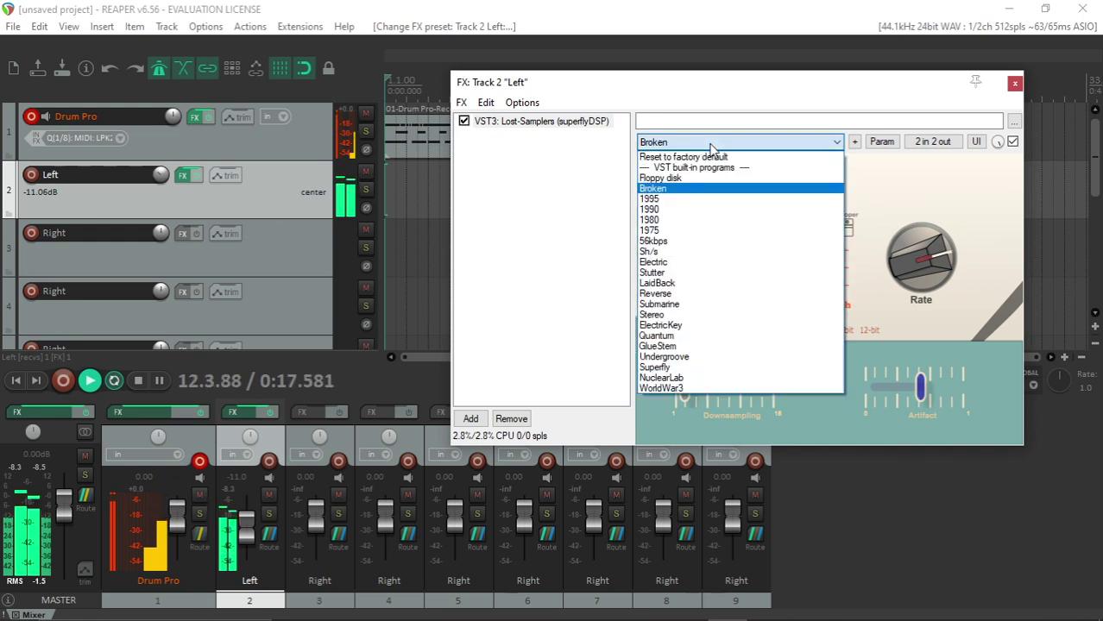
left_click(691, 200)
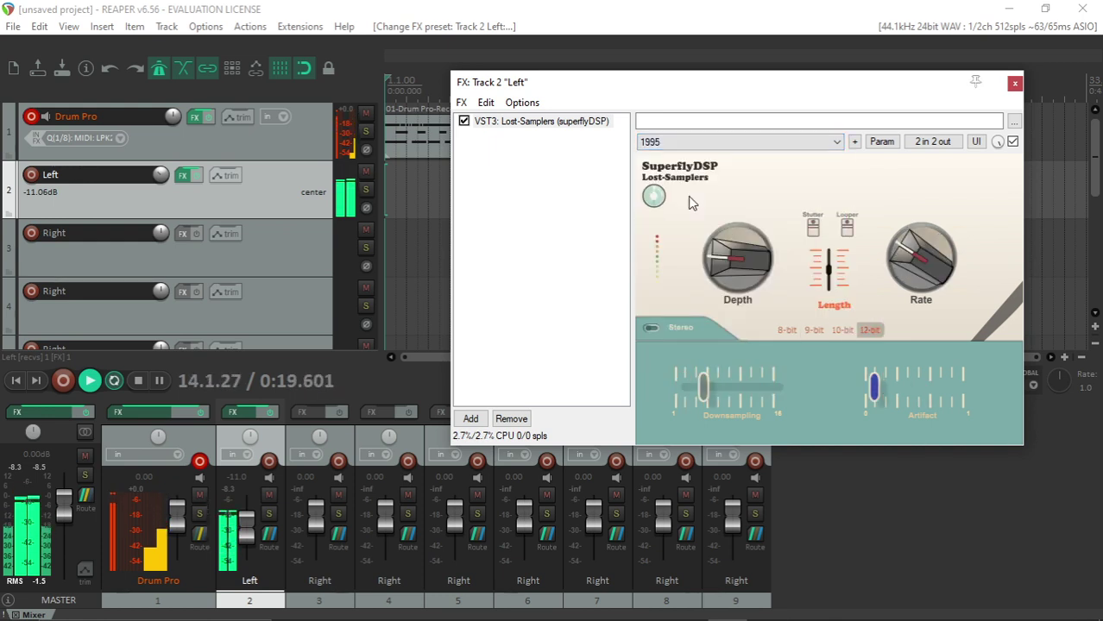
left_click(703, 145)
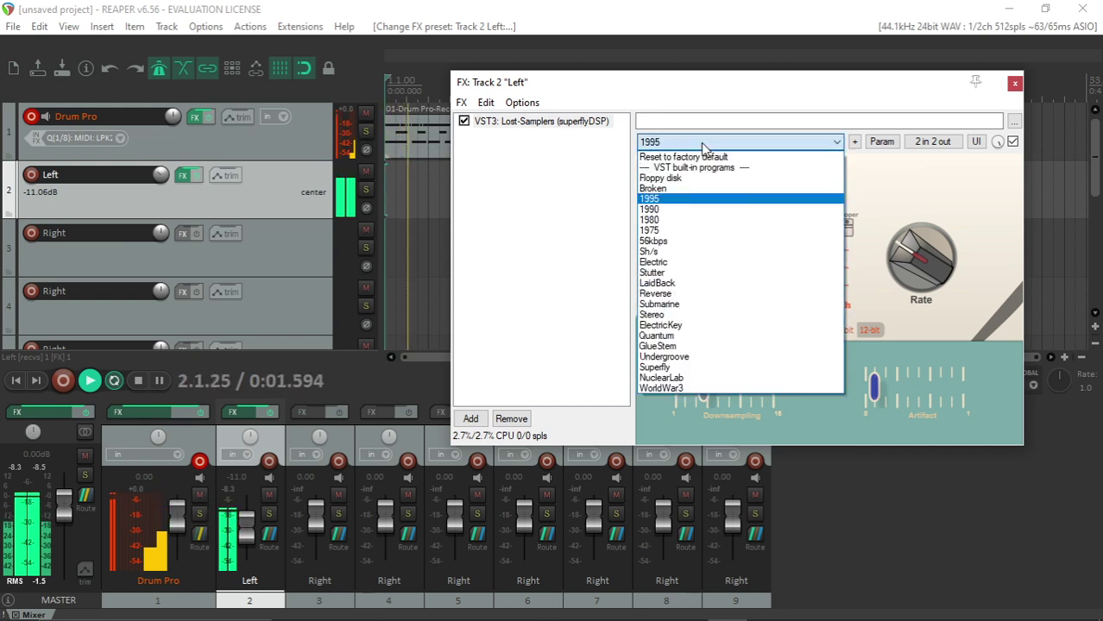
left_click(682, 210)
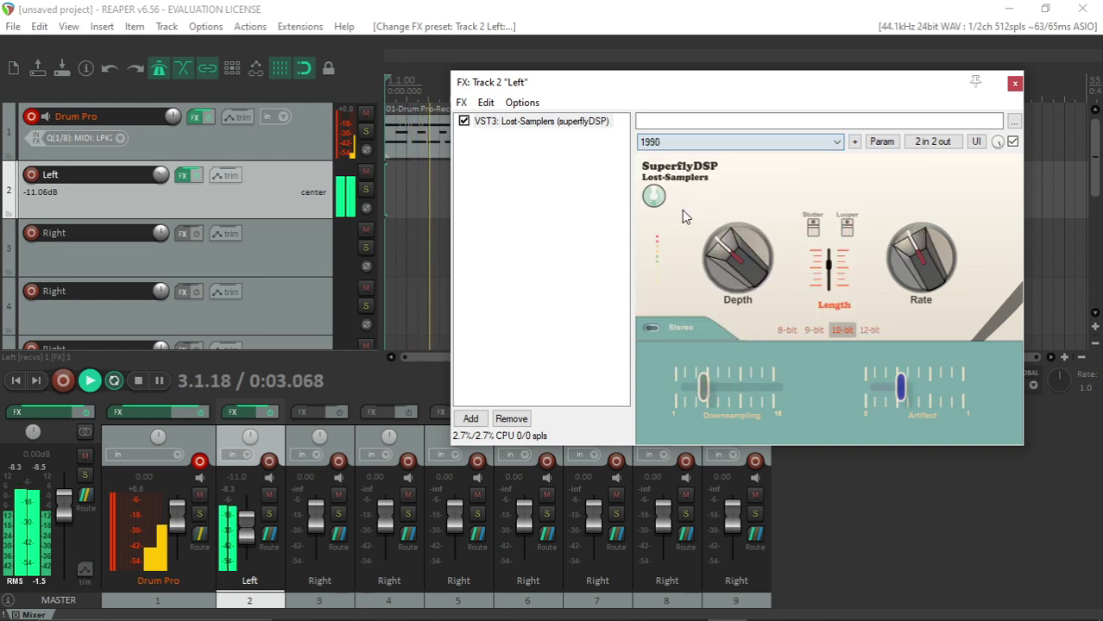
Step: Audition the 1980, 1975 and 56kbps presets of Lost-Samplers in turn during playback
left_click(696, 143)
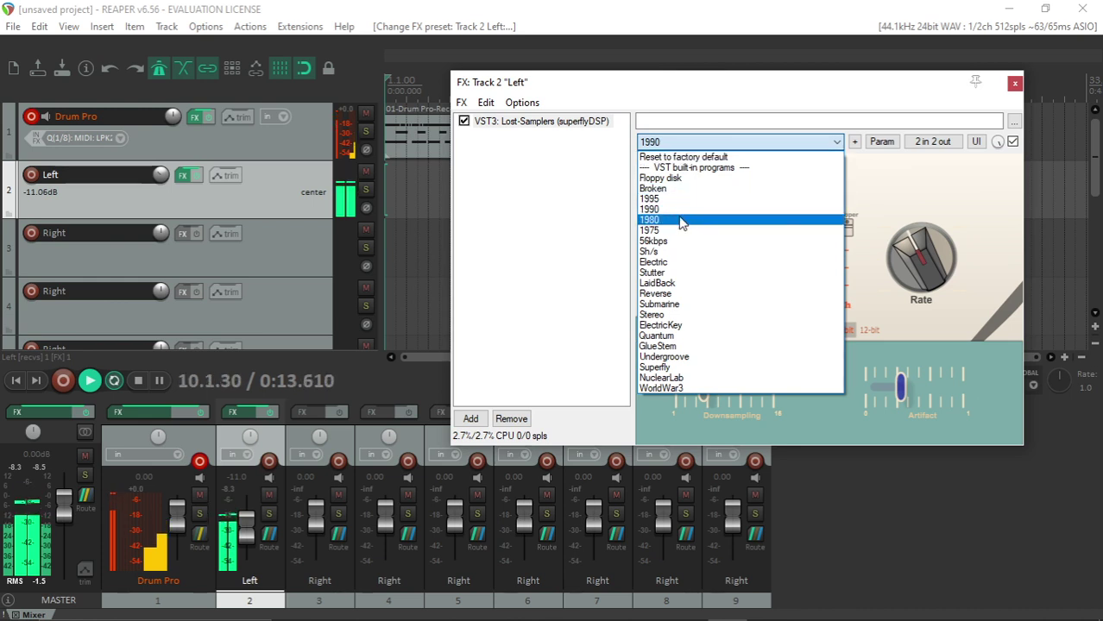
left_click(680, 217)
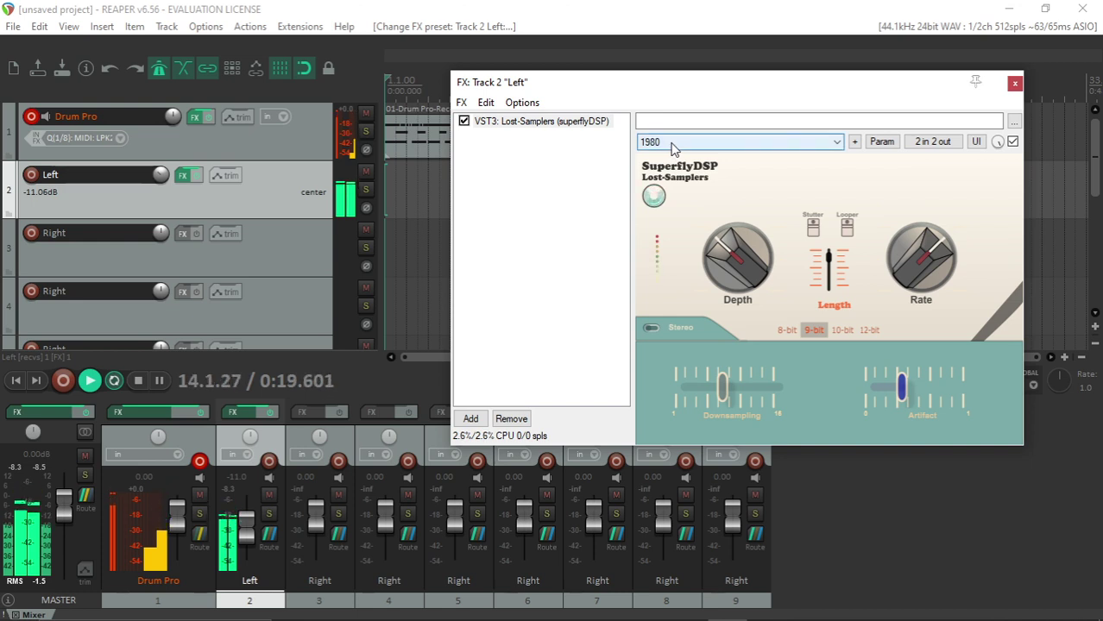
left_click(674, 145)
left_click(682, 231)
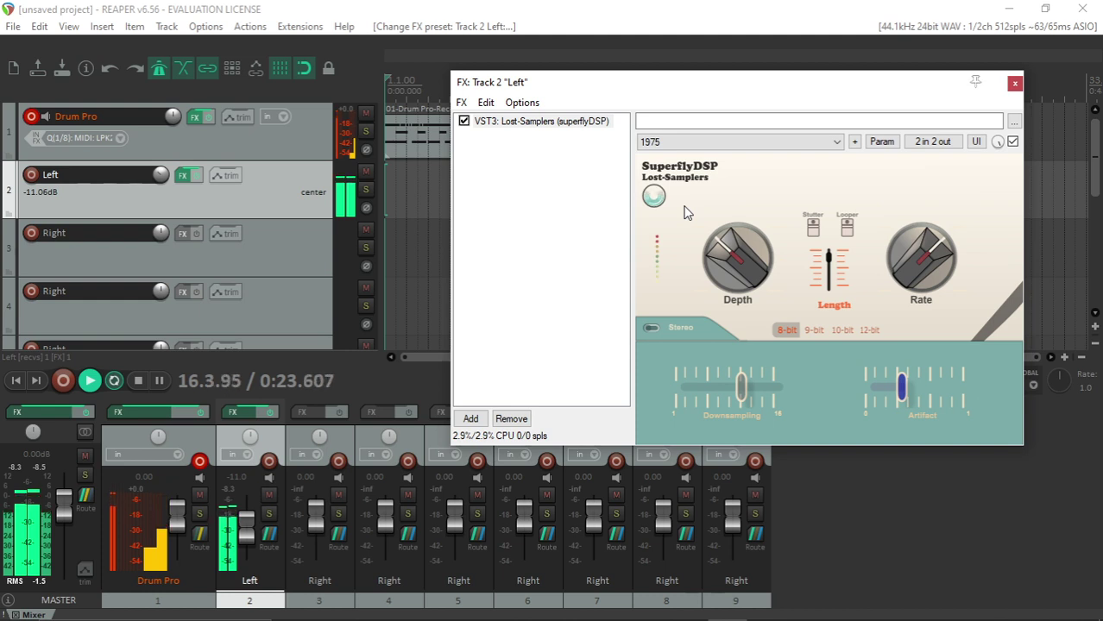
left_click(678, 151)
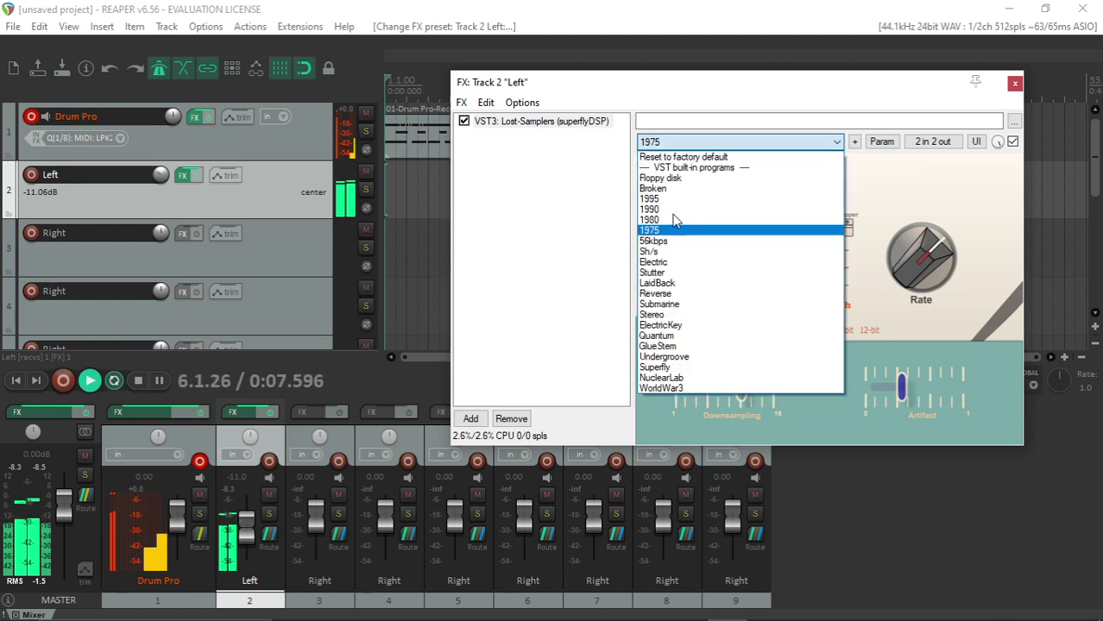
left_click(688, 241)
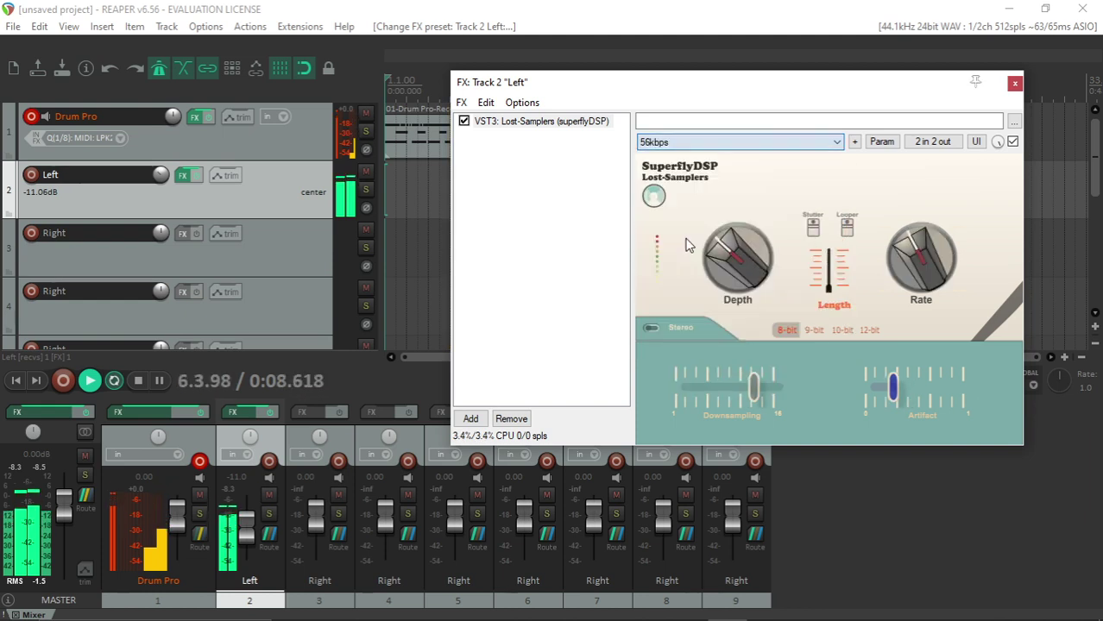
Step: Audition the Sh/s and Electric presets of Lost-Samplers in turn on the playing loop
left_click(701, 145)
left_click(685, 249)
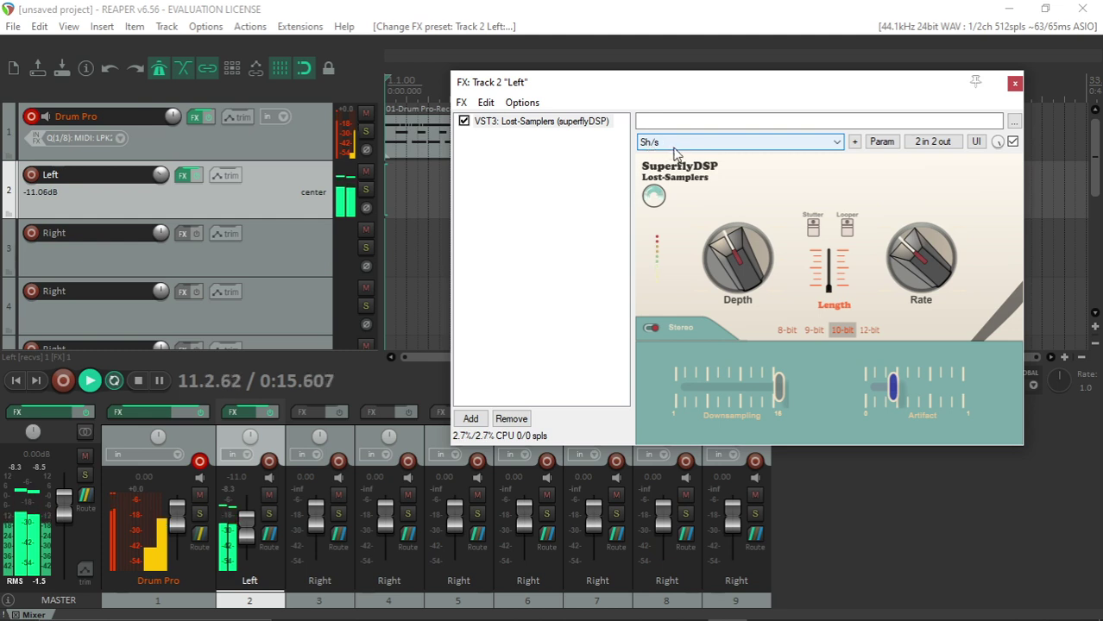
left_click(676, 147)
left_click(695, 263)
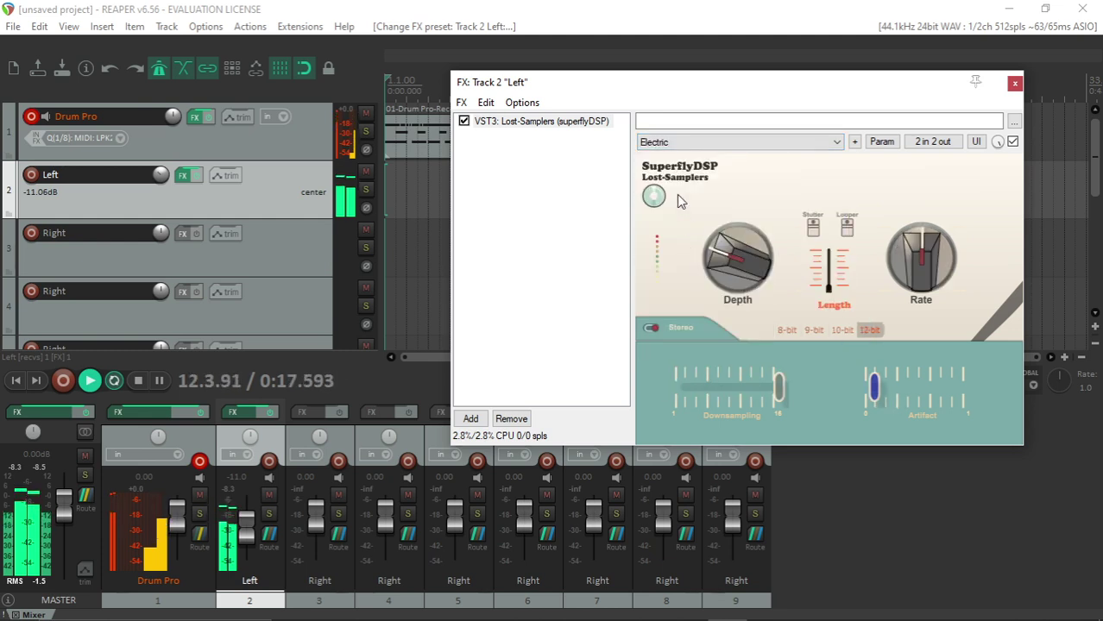
left_click(689, 149)
left_click(682, 265)
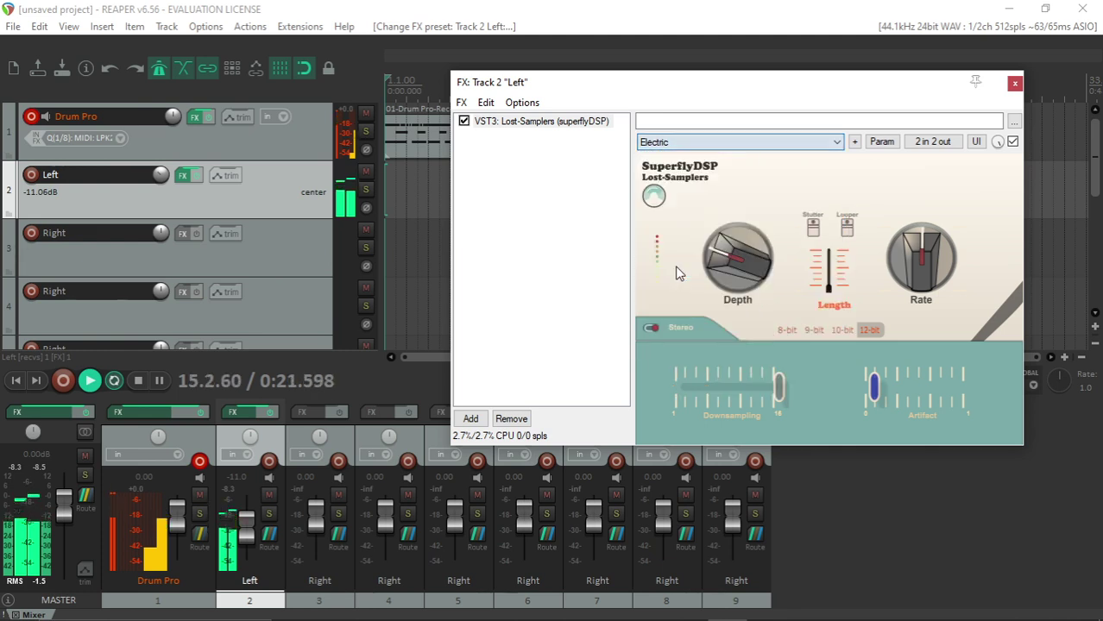
Step: Load the Stutter preset in Lost-Samplers and raise its Depth knob
left_click(699, 145)
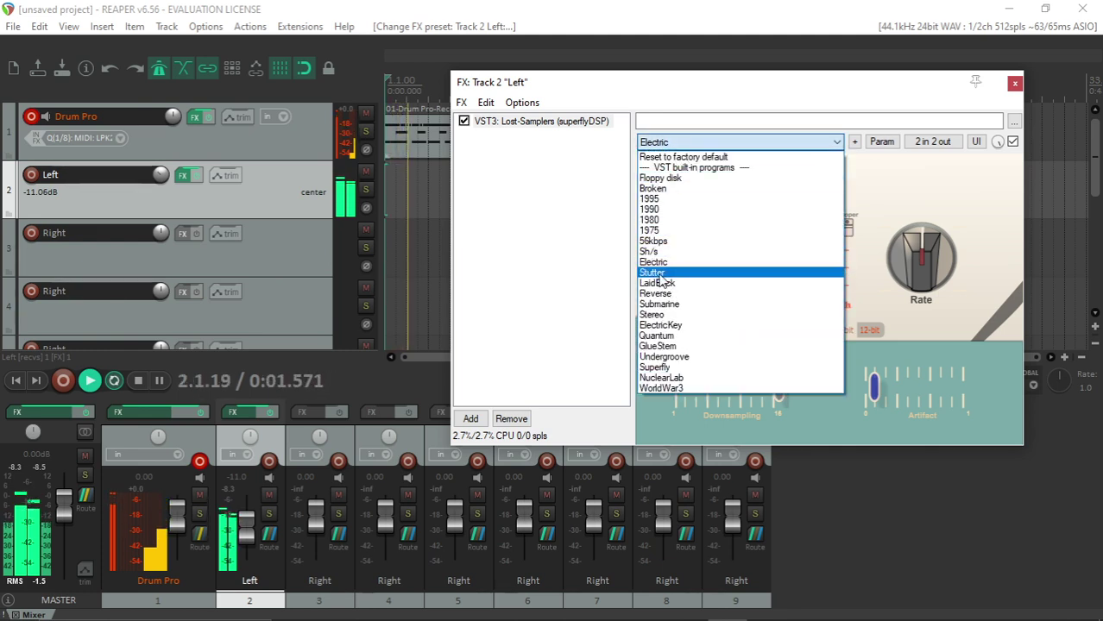
left_click(660, 273)
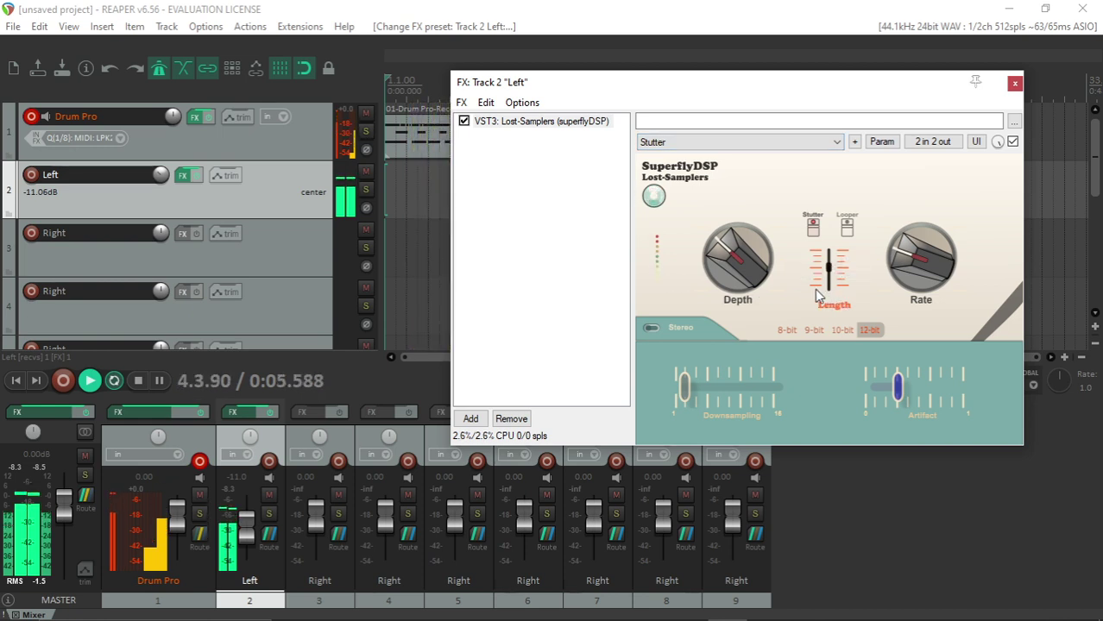
left_click_drag(738, 264, 768, 272)
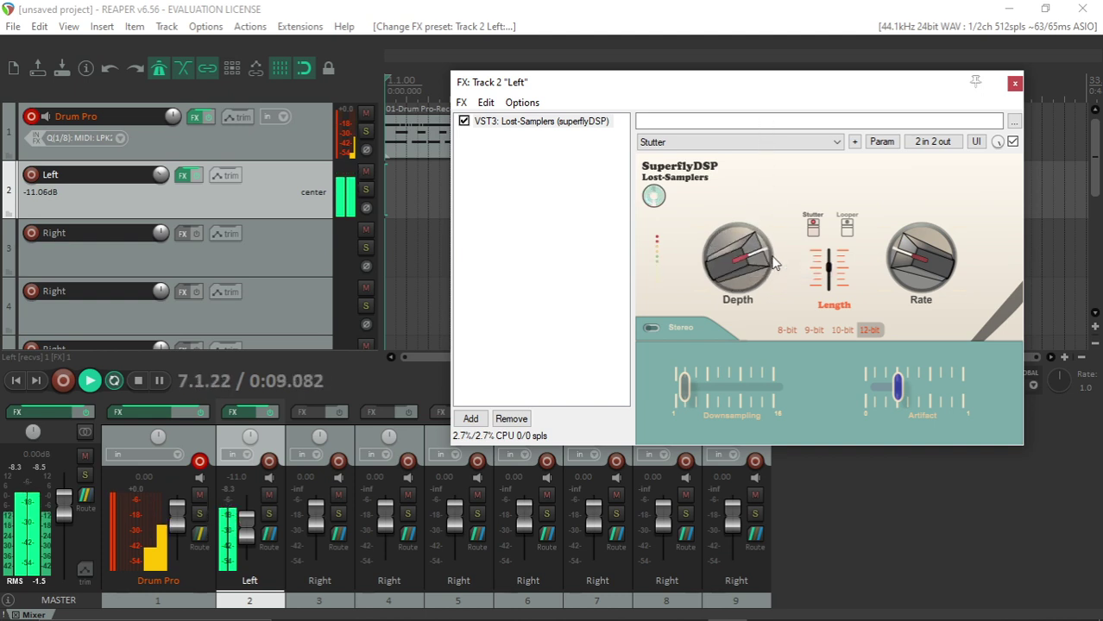
Step: Audition the LaidBack, Reverse and Submarine presets of Lost-Samplers in turn while the loop plays
left_click(673, 142)
left_click(673, 283)
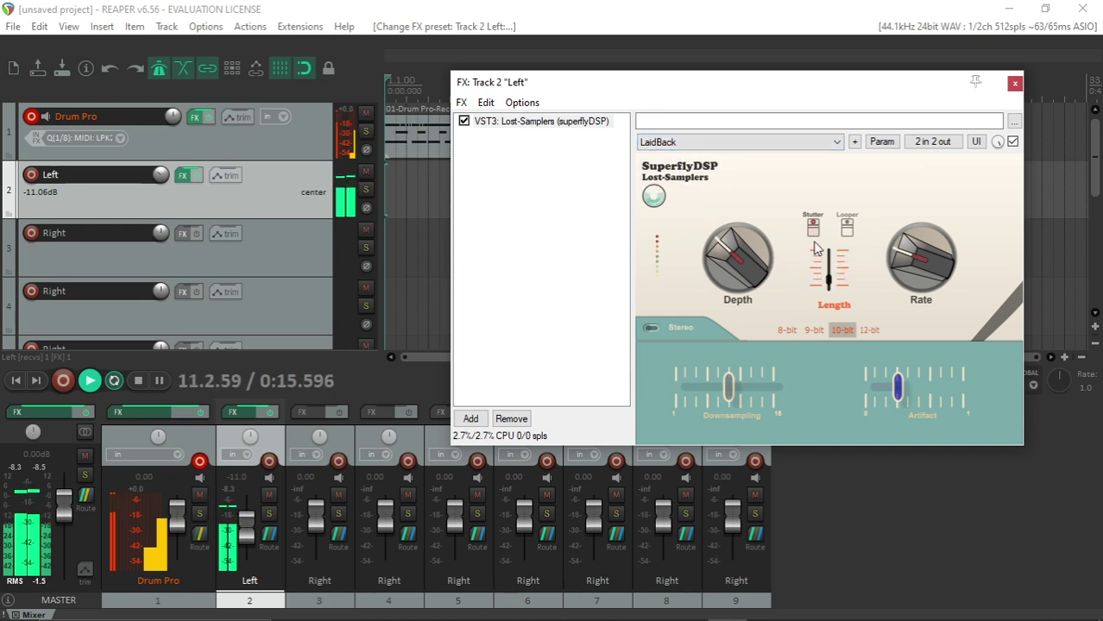
left_click(705, 142)
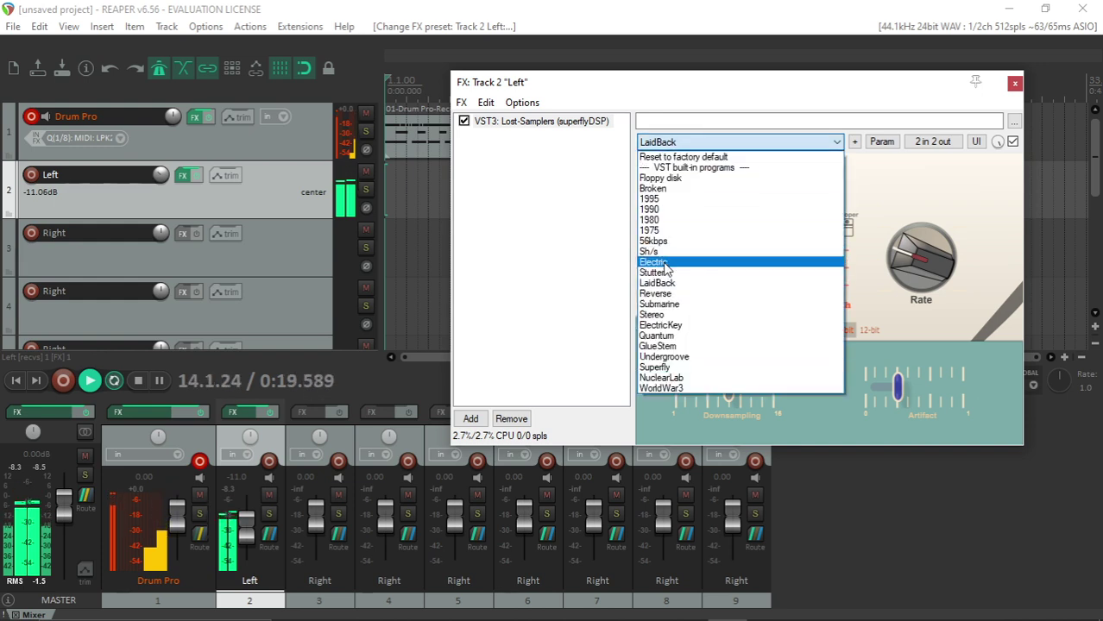
left_click(690, 298)
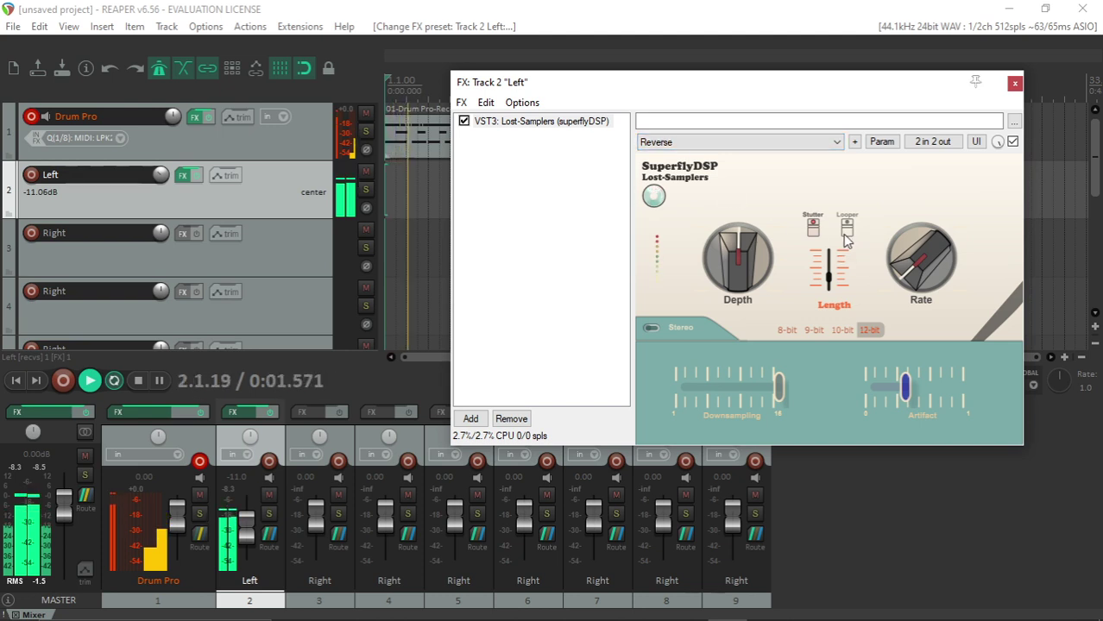
left_click(669, 143)
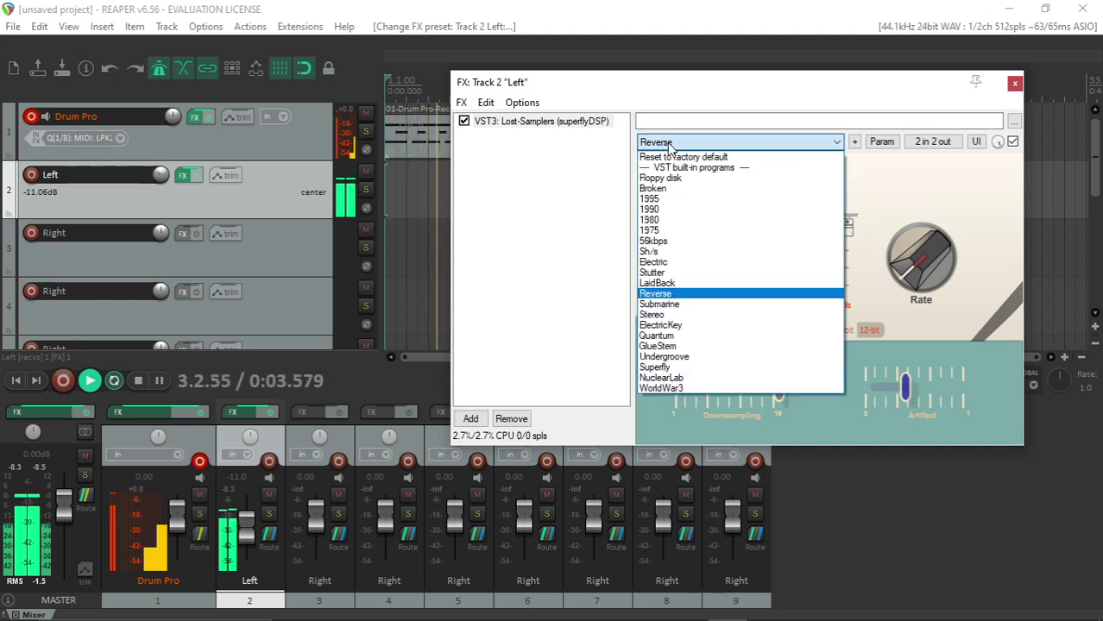
left_click(660, 304)
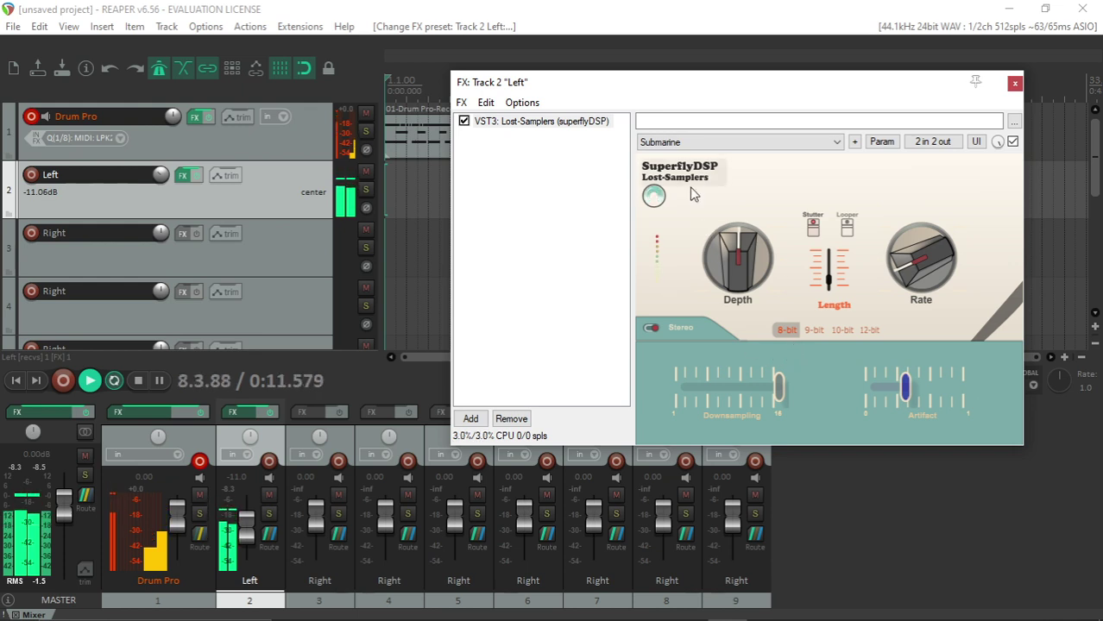
Step: Audition the Stereo, ElectricKey and Quantum presets of Lost-Samplers in turn on the playing drum loop
left_click(696, 141)
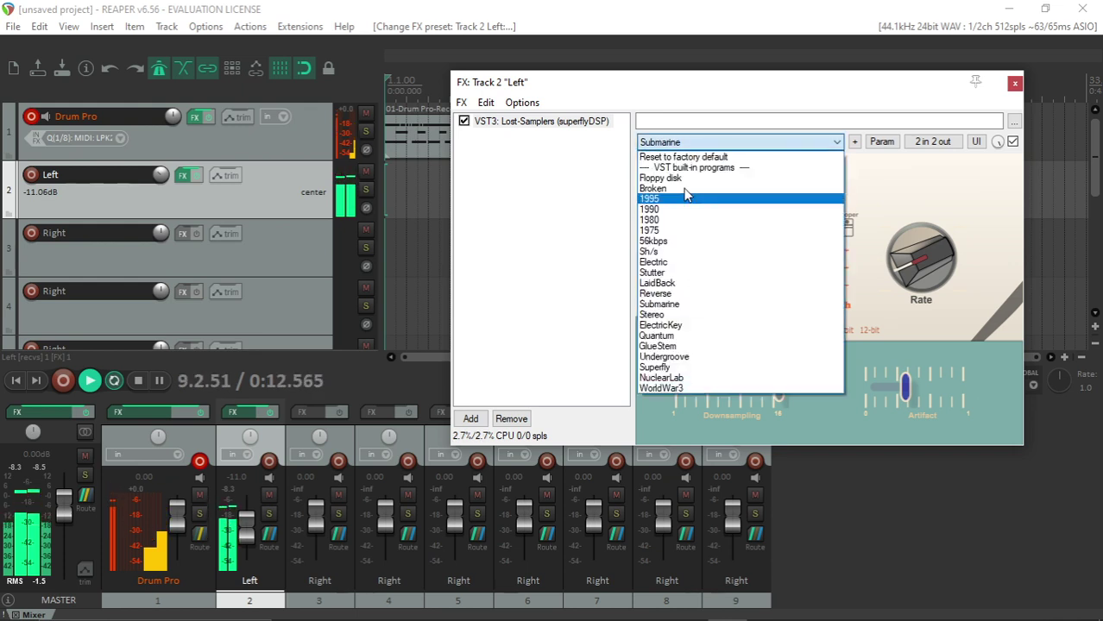
left_click(654, 314)
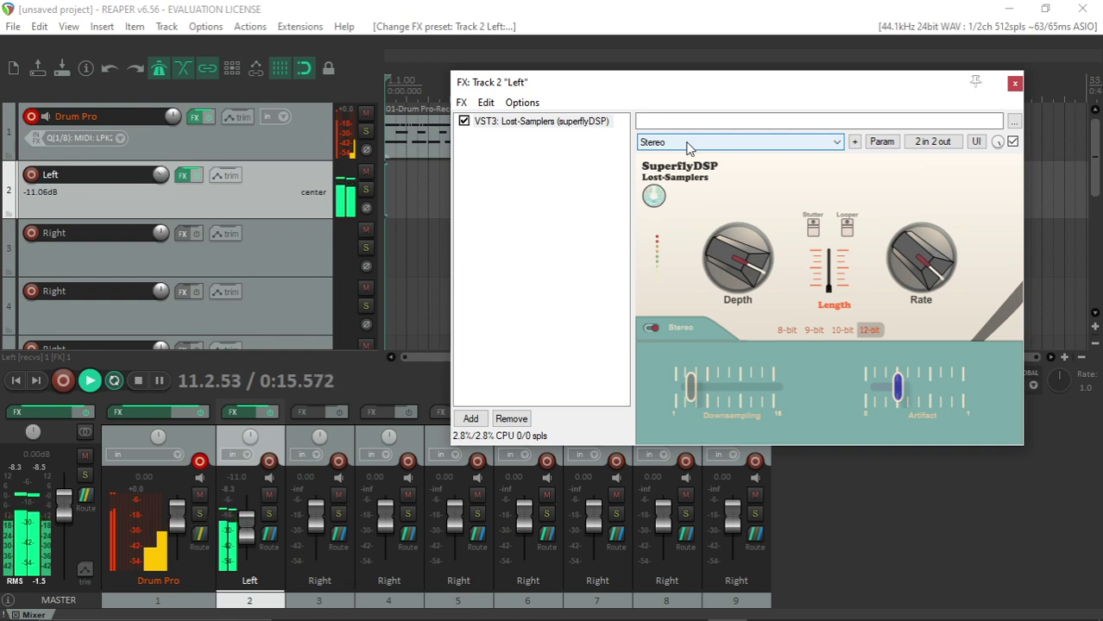
left_click(689, 143)
left_click(690, 321)
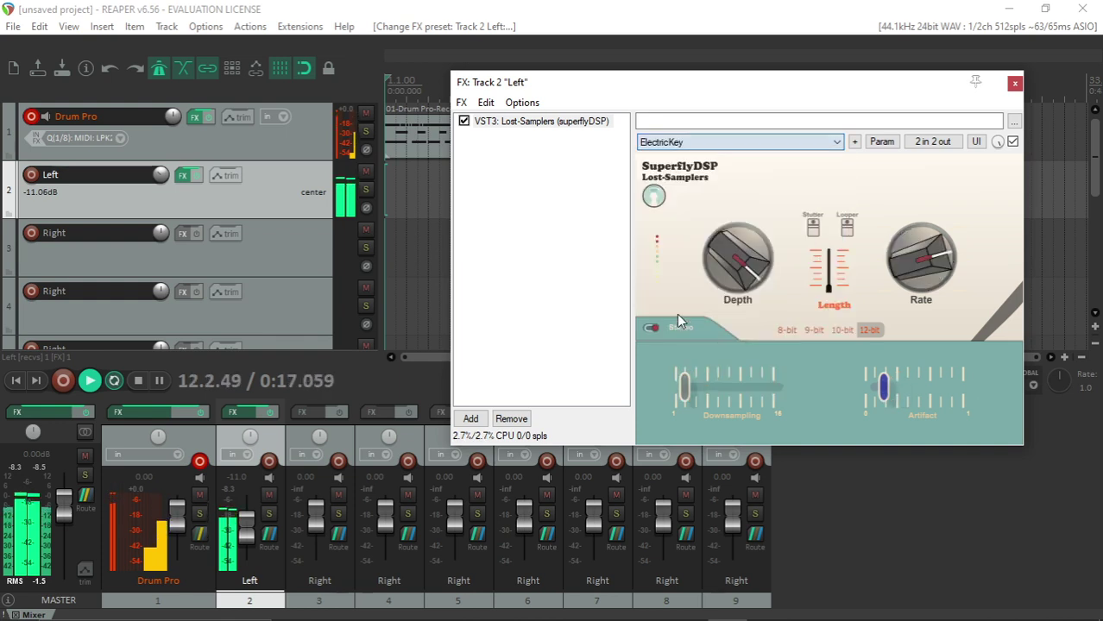
left_click(683, 145)
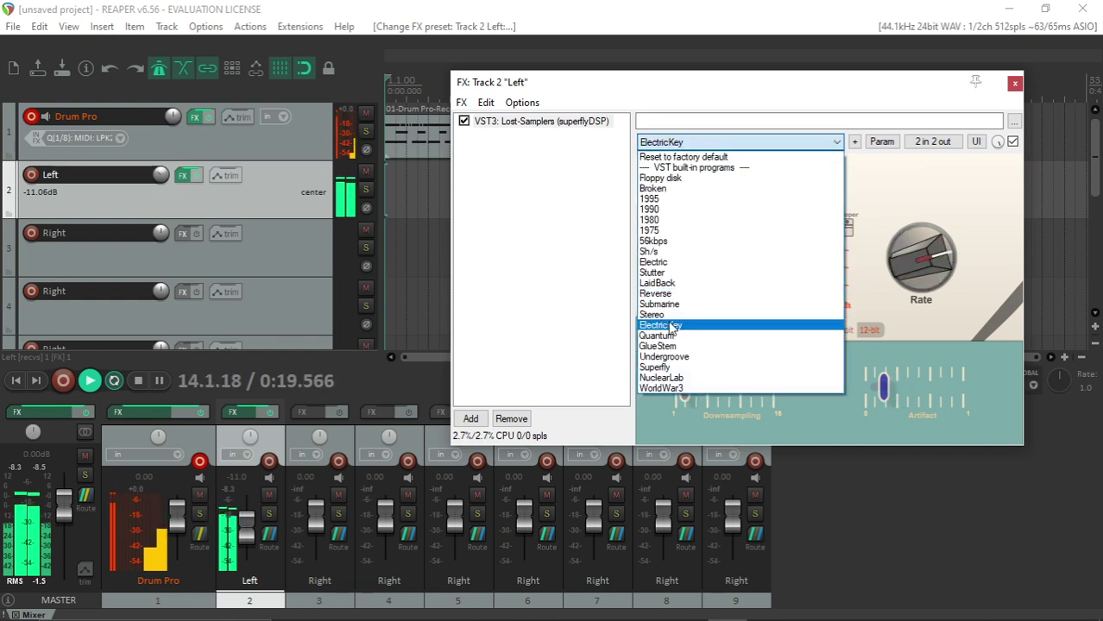
left_click(665, 336)
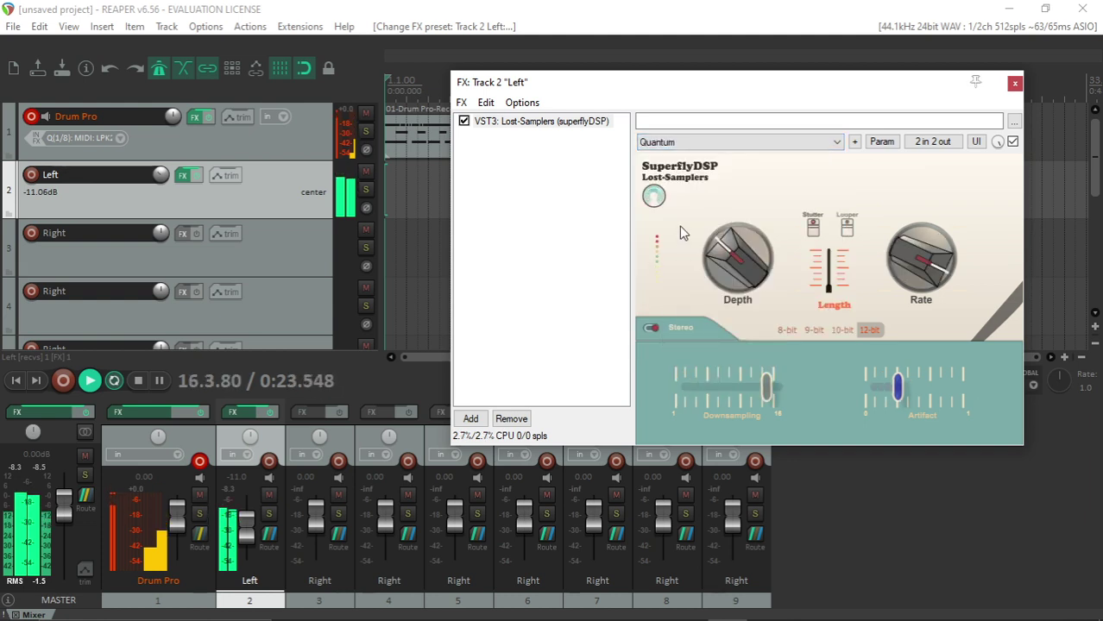
Step: Audition the GlueStem, Undergroove and Superfly presets of Lost-Samplers in turn while the loop plays
left_click(706, 145)
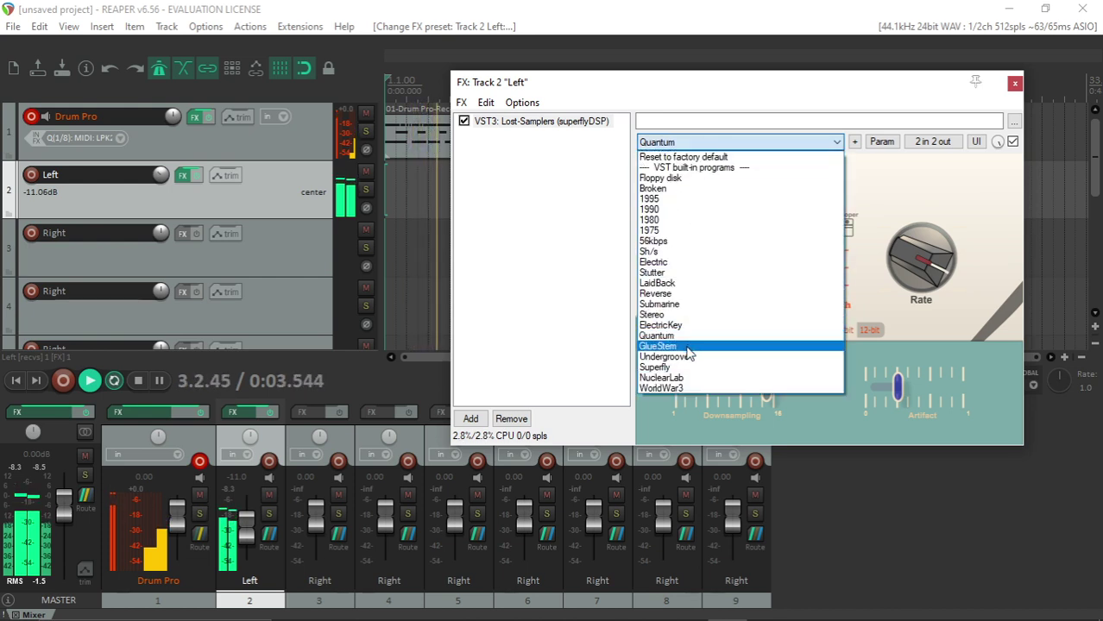
left_click(686, 348)
left_click(697, 145)
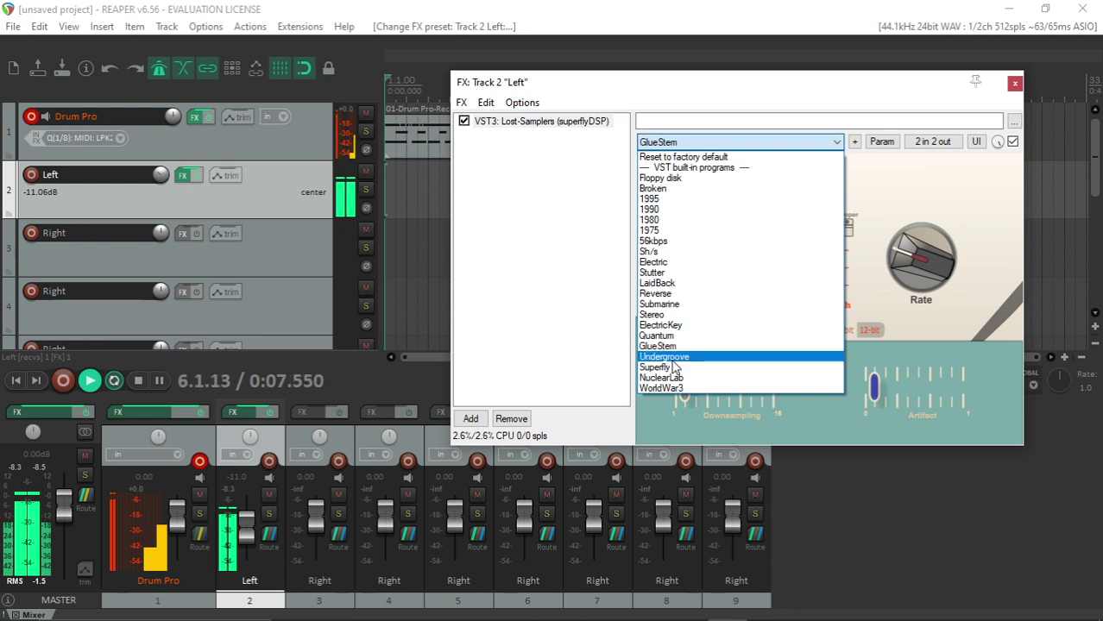
left_click(678, 364)
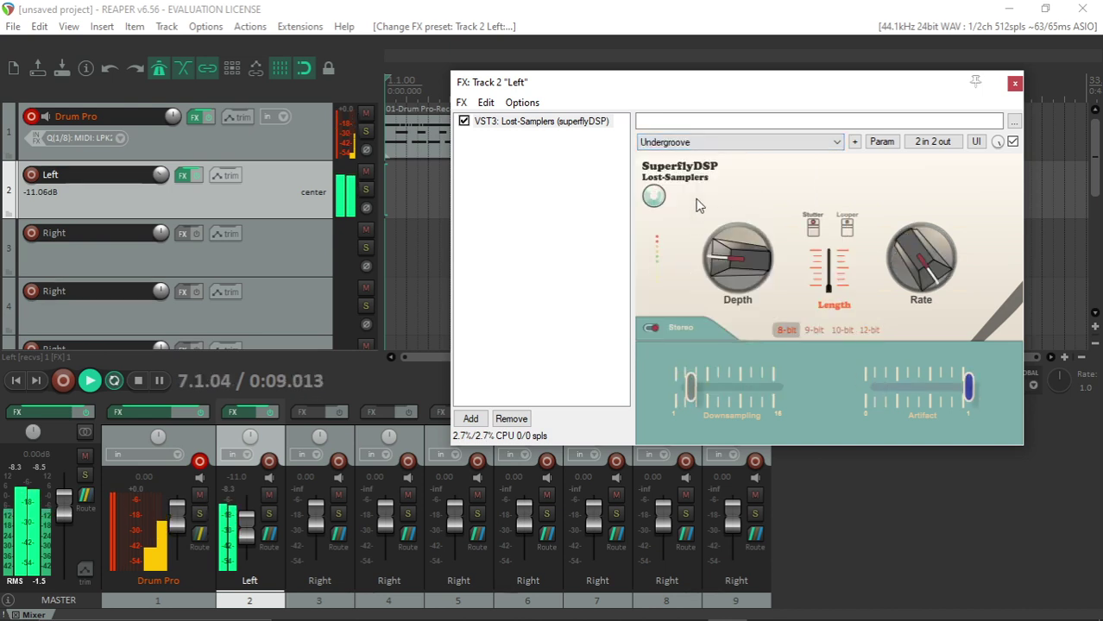
left_click(687, 143)
left_click(665, 362)
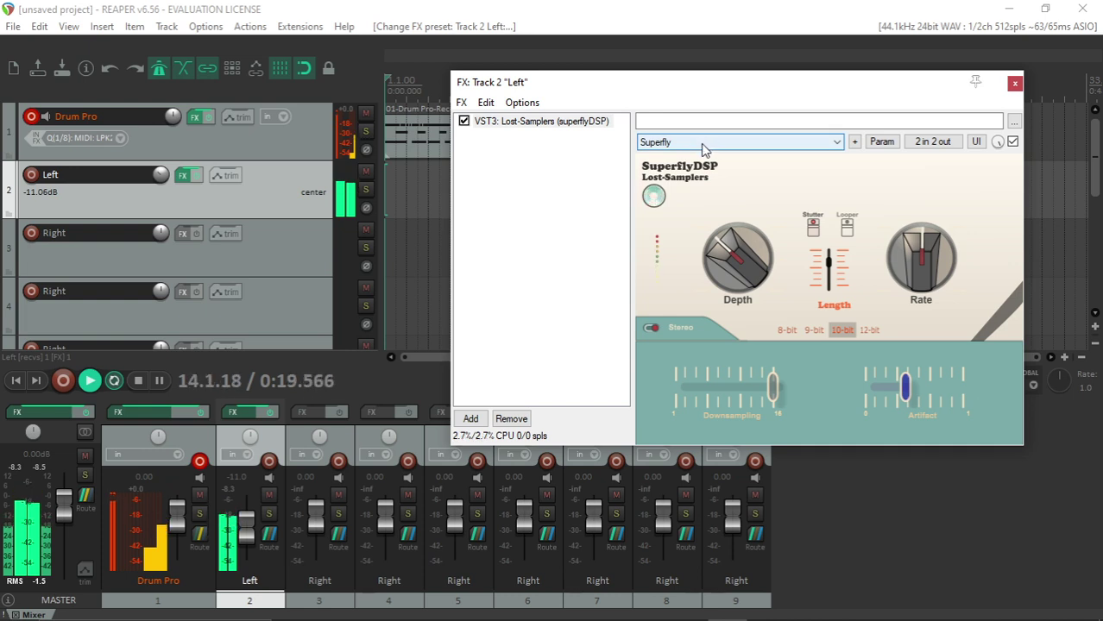
Step: Audition the NuclearLab and WorldWar3 presets of Lost-Samplers in turn and stop the playback
left_click(702, 145)
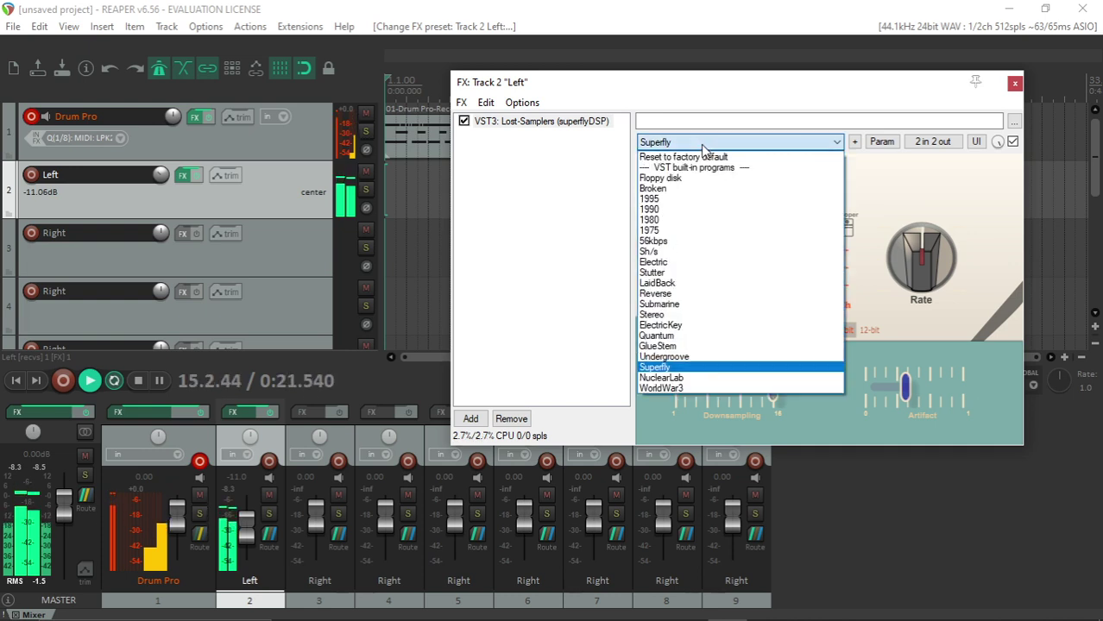
left_click(676, 380)
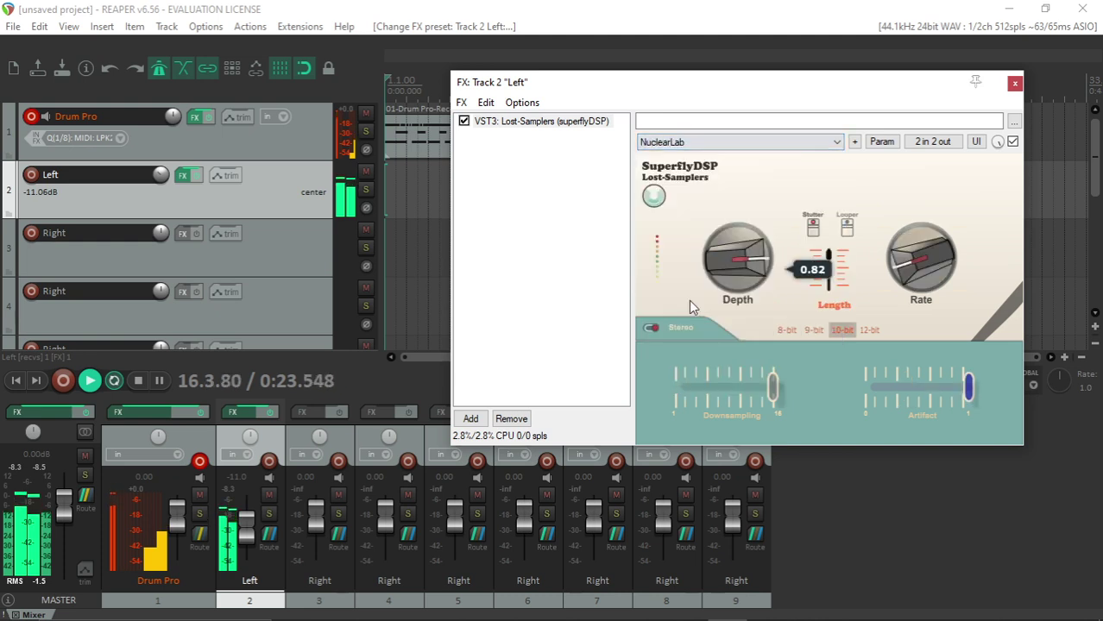
left_click(703, 143)
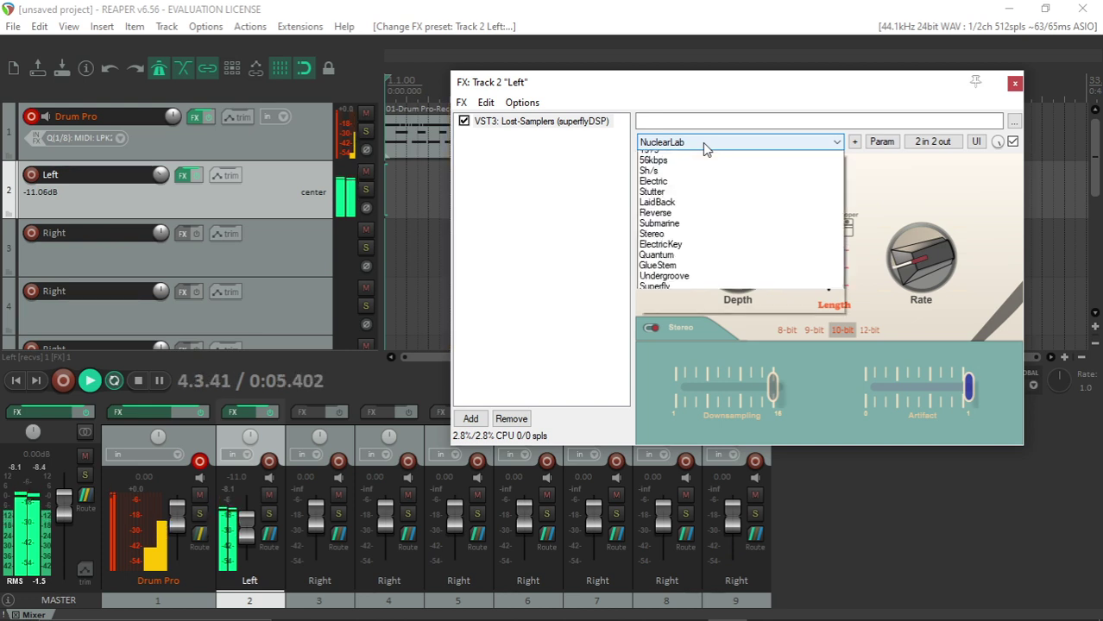
left_click(669, 388)
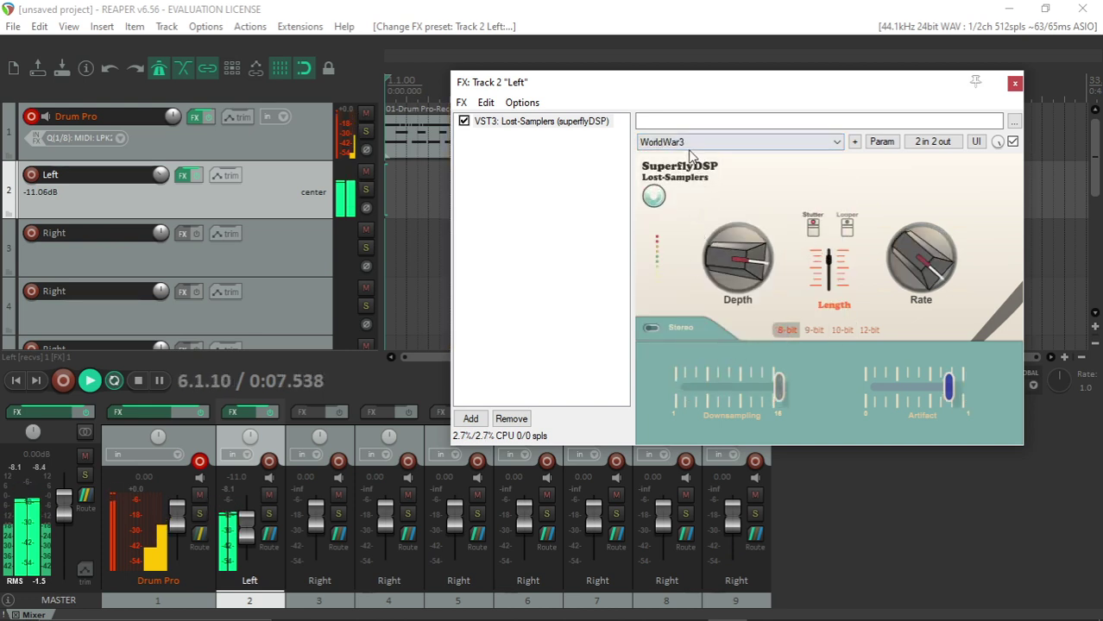
left_click(135, 380)
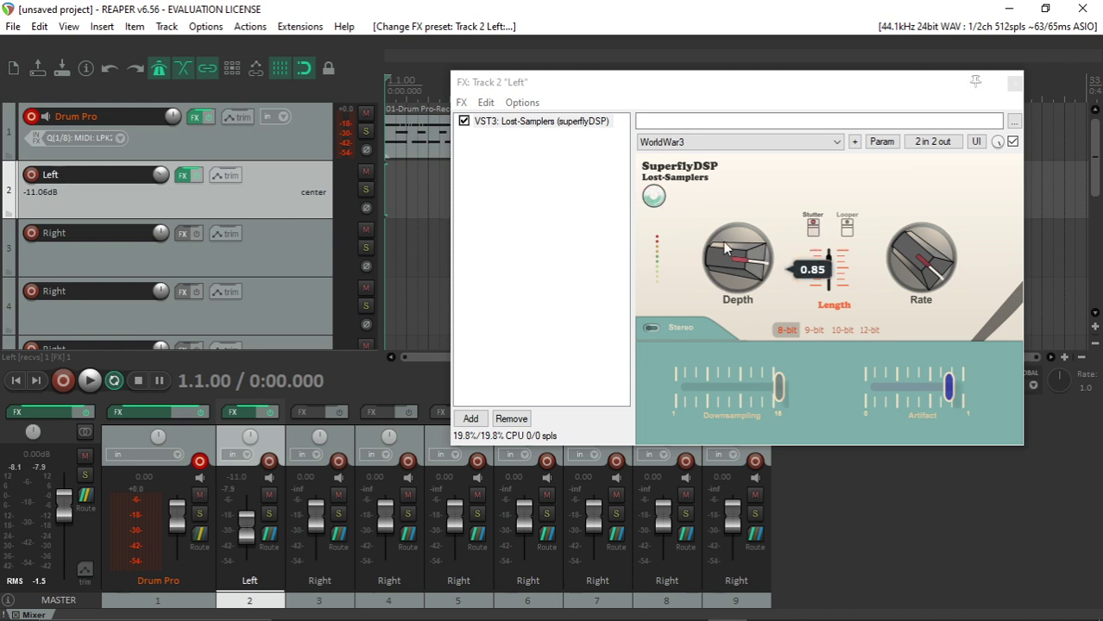
Step: Try the higher bit-depth settings of Lost-Samplers up to 12-bit and set it back to 8-bit
mouse_move(707, 398)
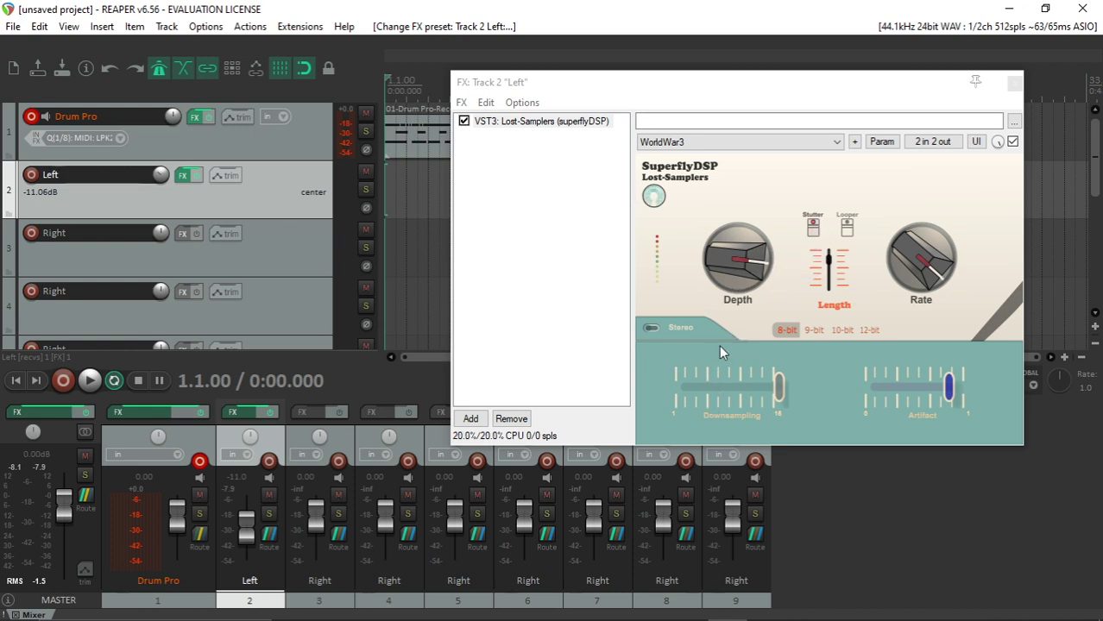
left_click(814, 330)
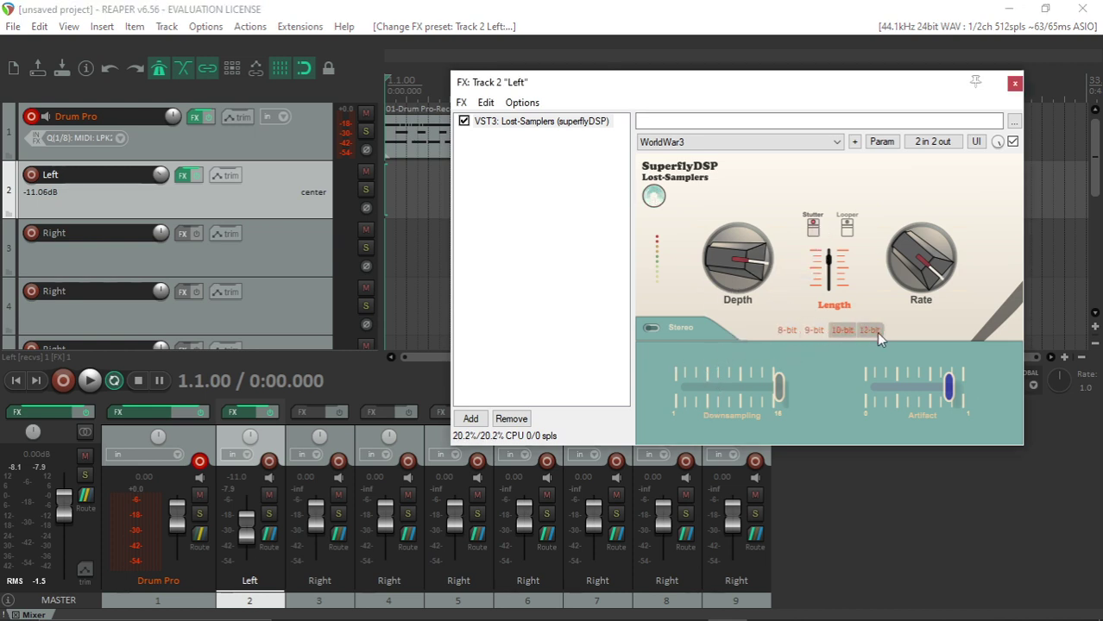
left_click(788, 331)
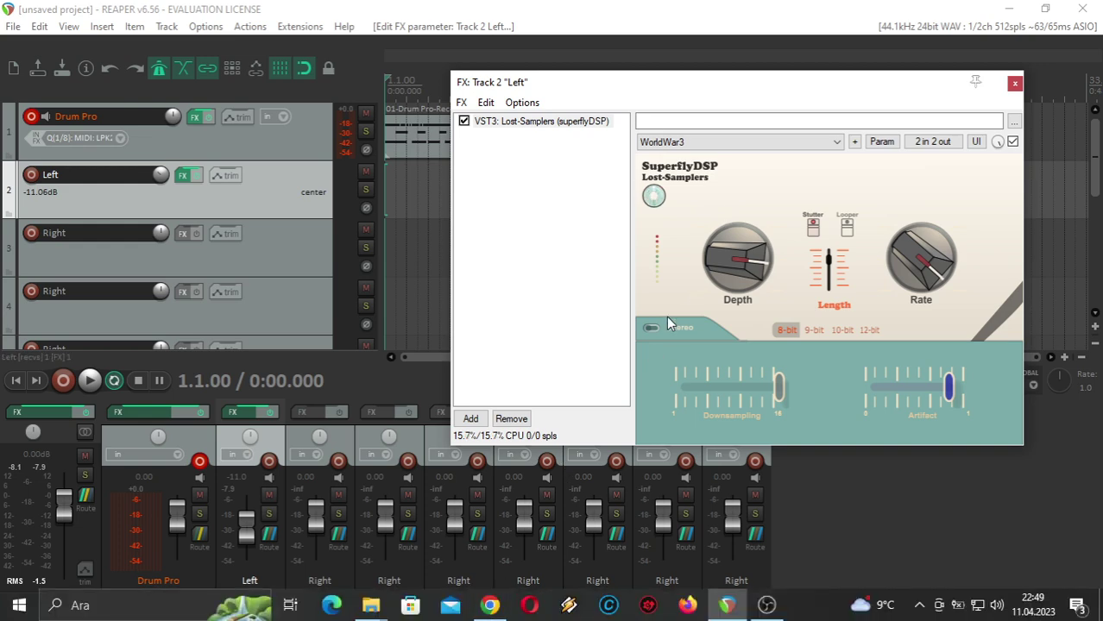
Step: Switch to Chrome and examine the compatibility details on the Lost-Samplers freeware page
left_click(500, 606)
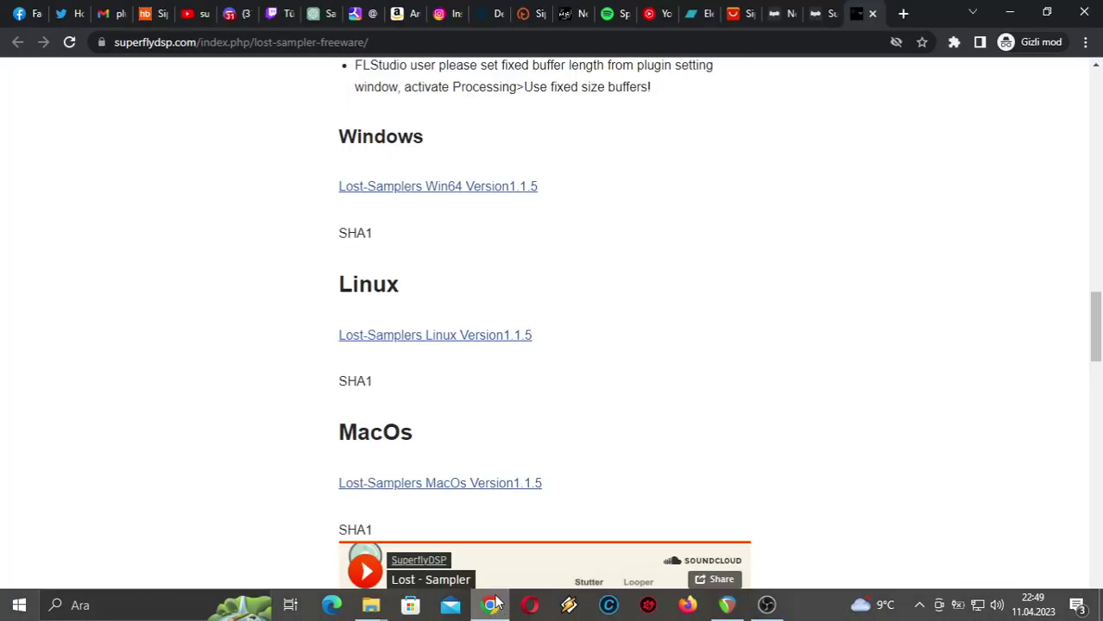
scroll(399, 275, "up", 3)
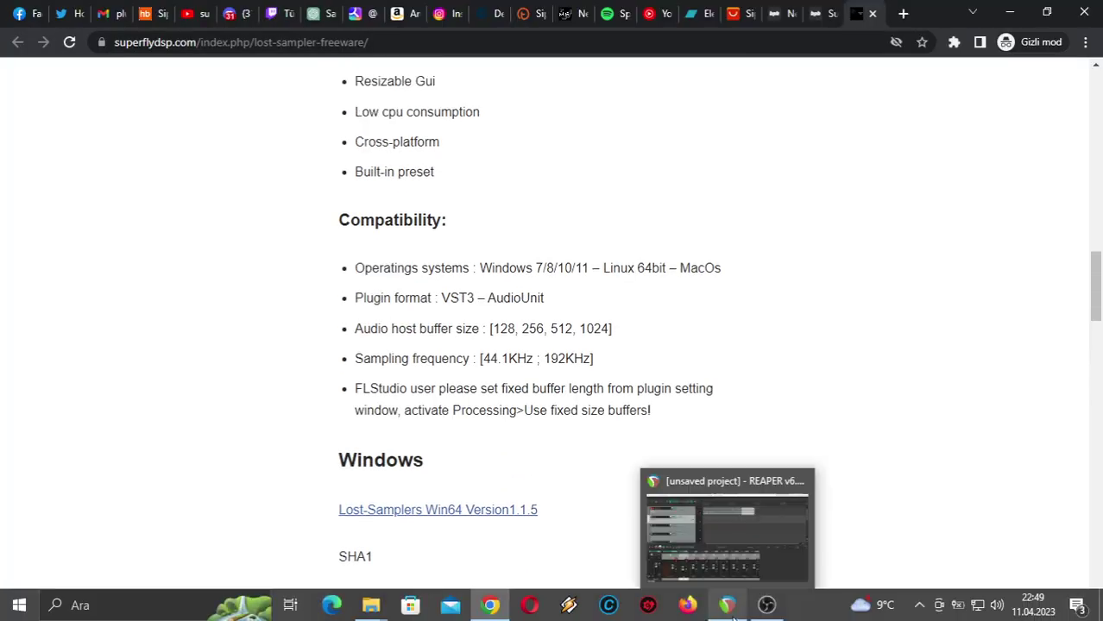